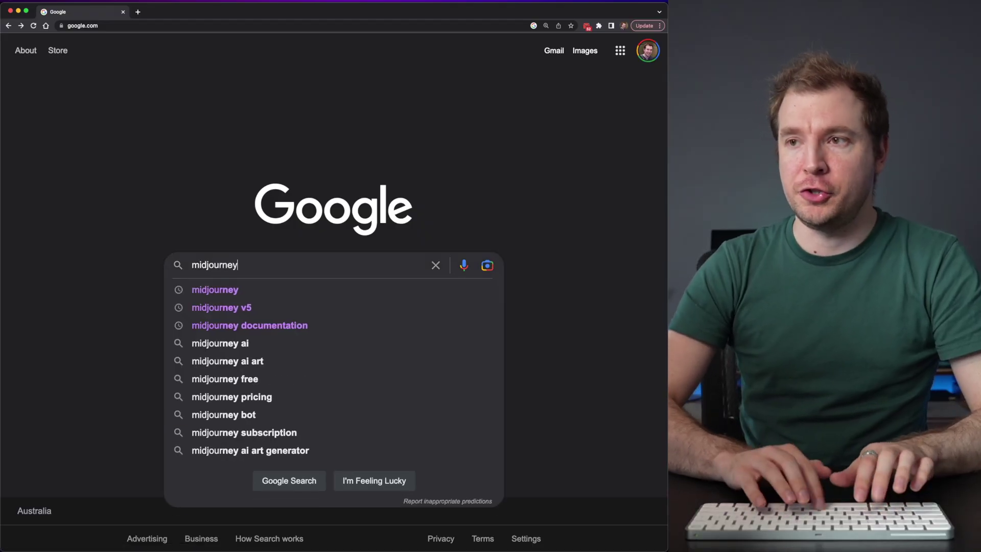
Search Google for midjourney and follow the official site to the Midjourney Documentation.
key("Return")
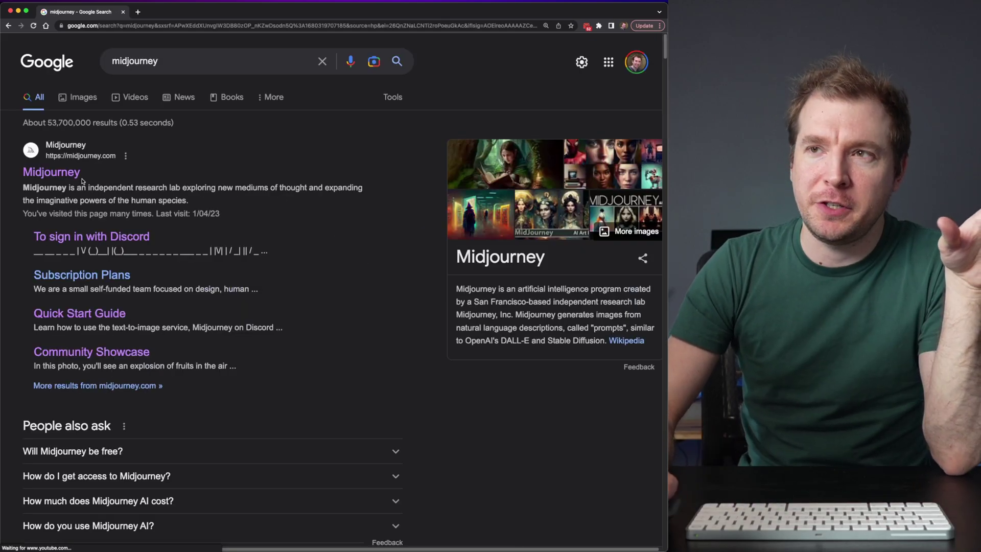
left_click(74, 175)
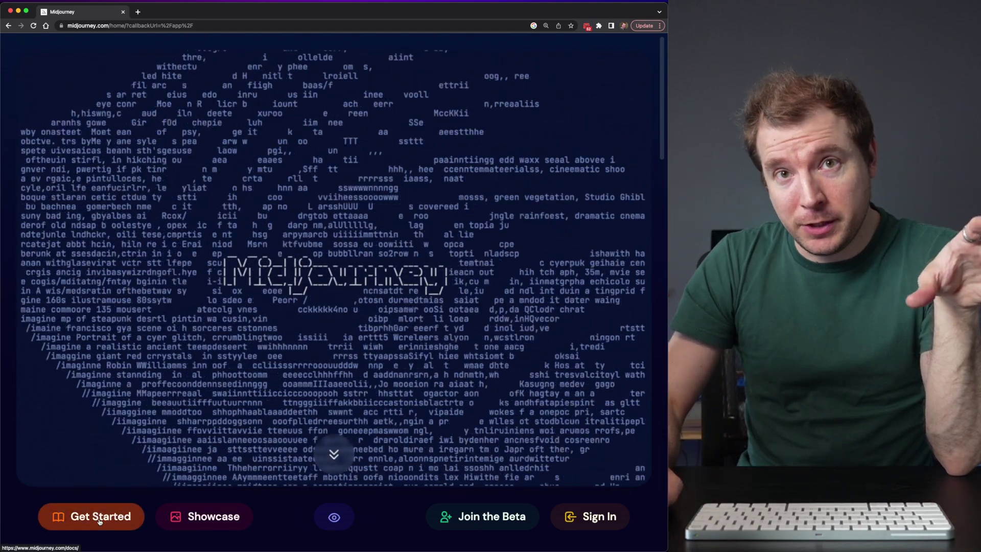
left_click(100, 519)
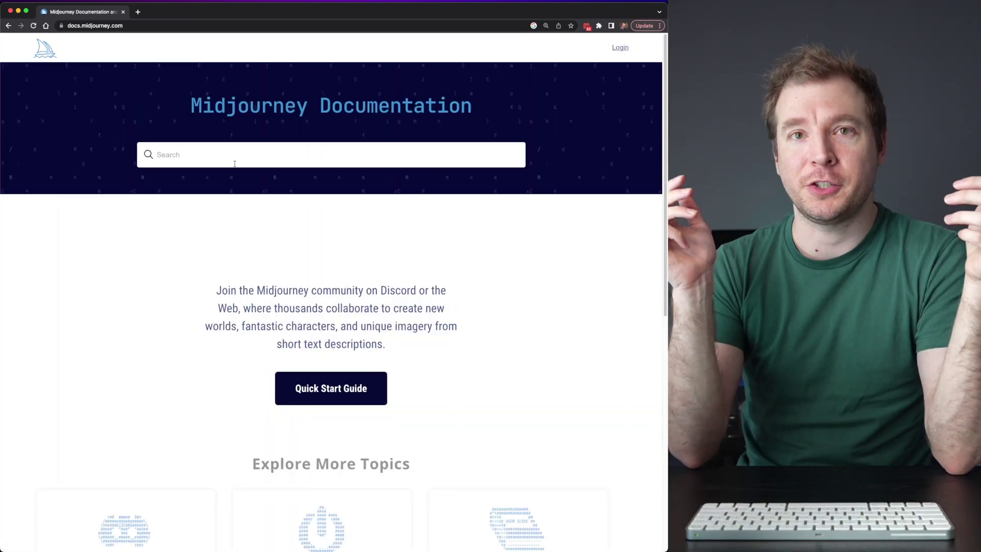
Search the docs for 'tile', open the Tile parameter page and scroll through its examples.
type("t")
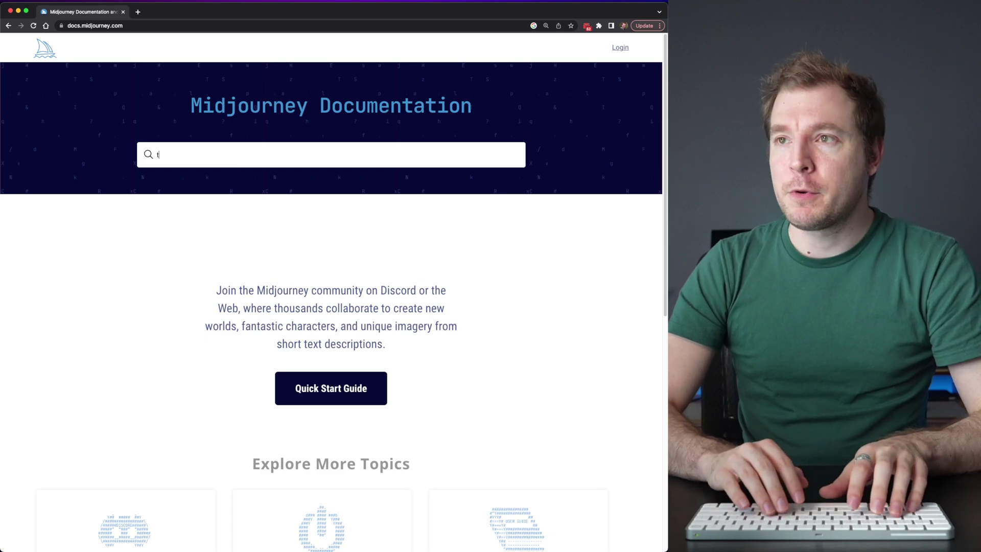
type("ile")
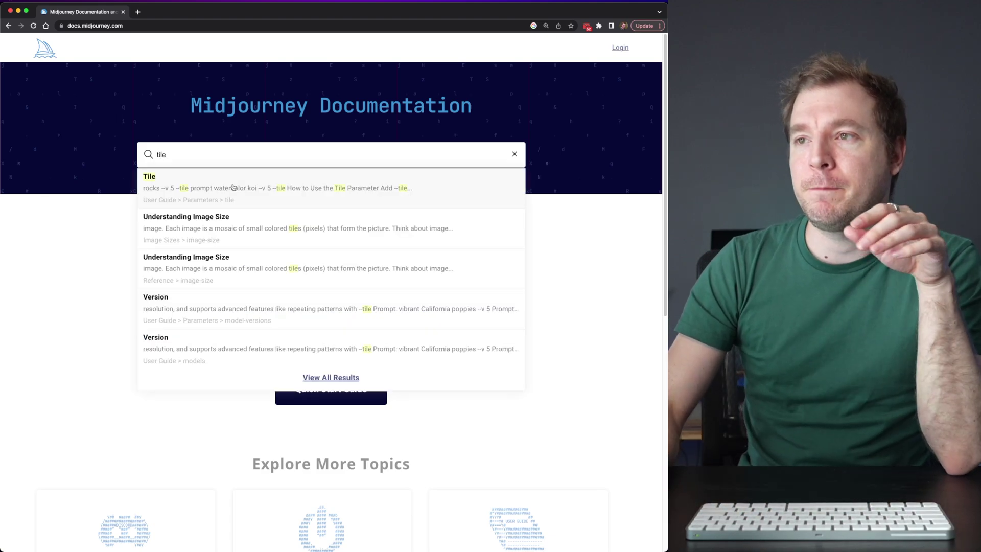
left_click(224, 189)
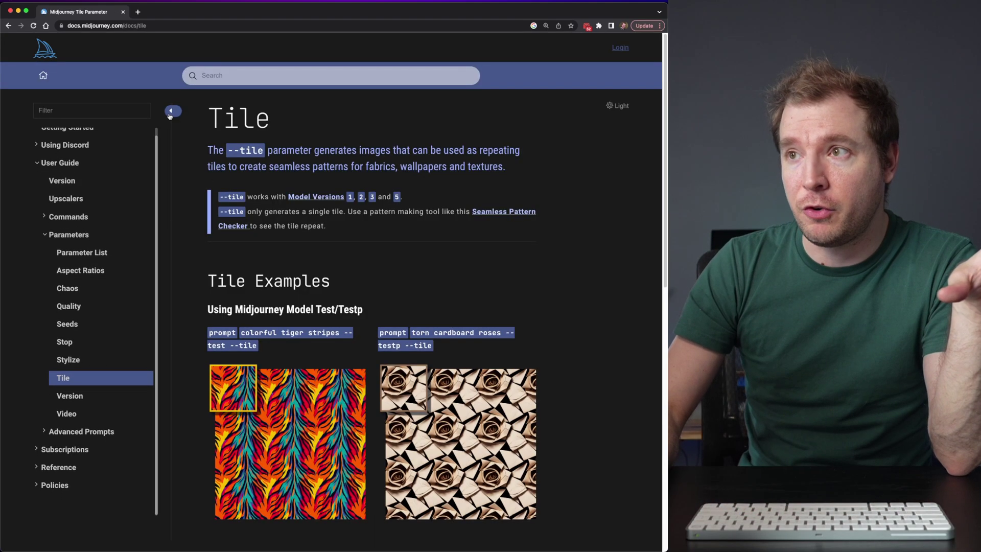
left_click(170, 110)
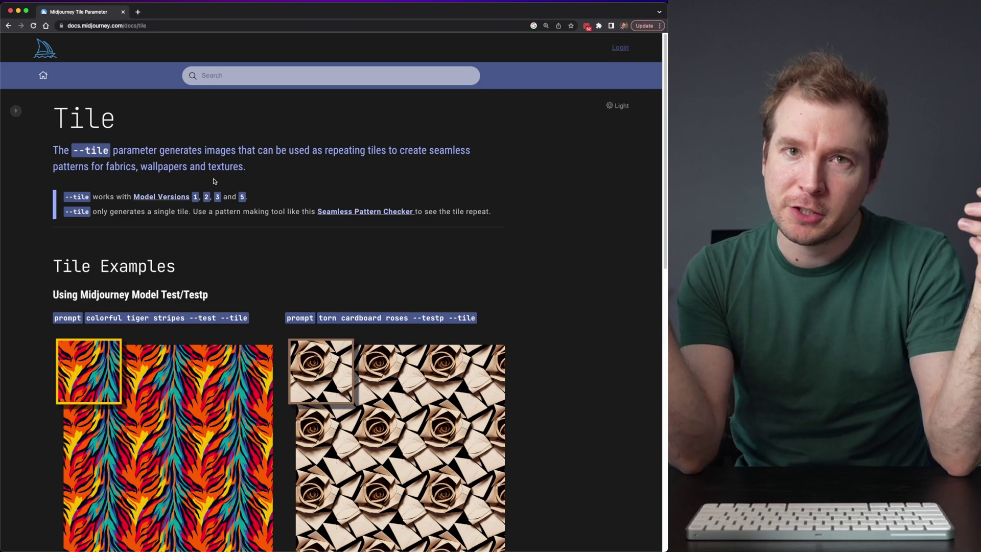
scroll(245, 230, "down", 3)
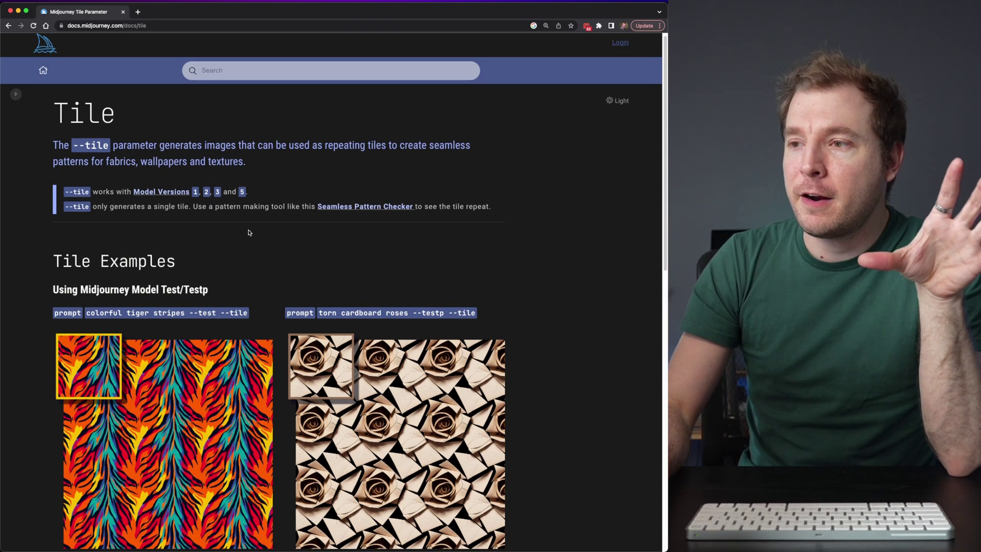
scroll(249, 233, "down", 2)
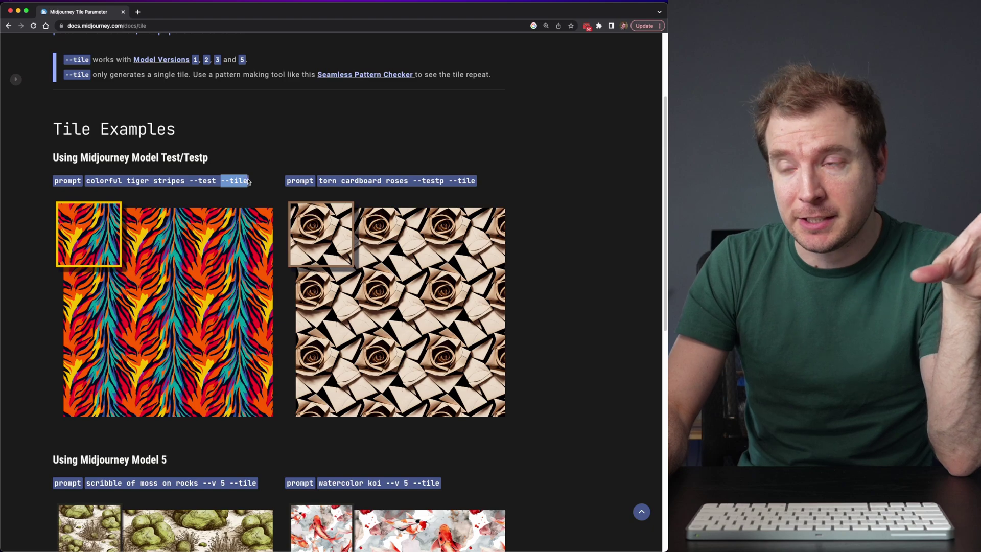
scroll(247, 227, "down", 8)
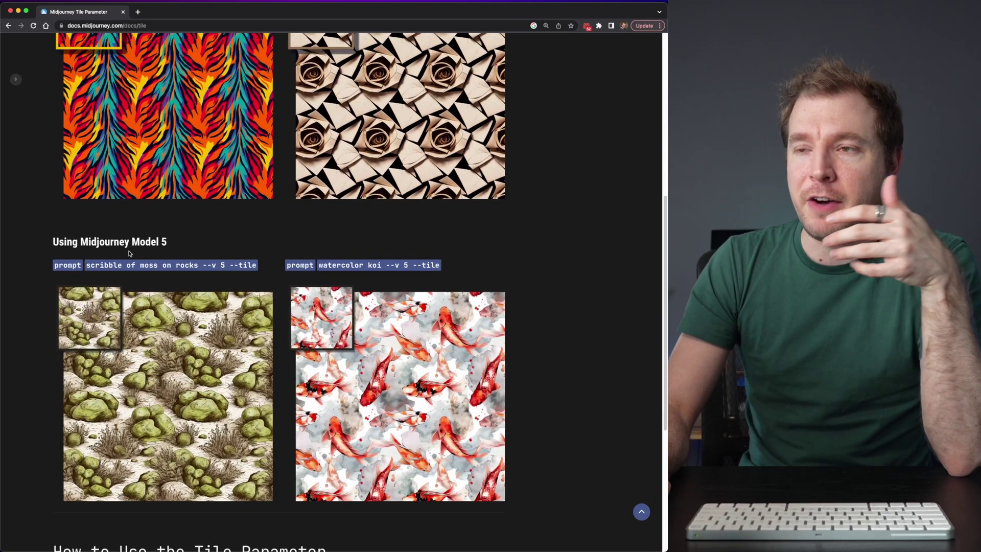
scroll(204, 261, "down", 1)
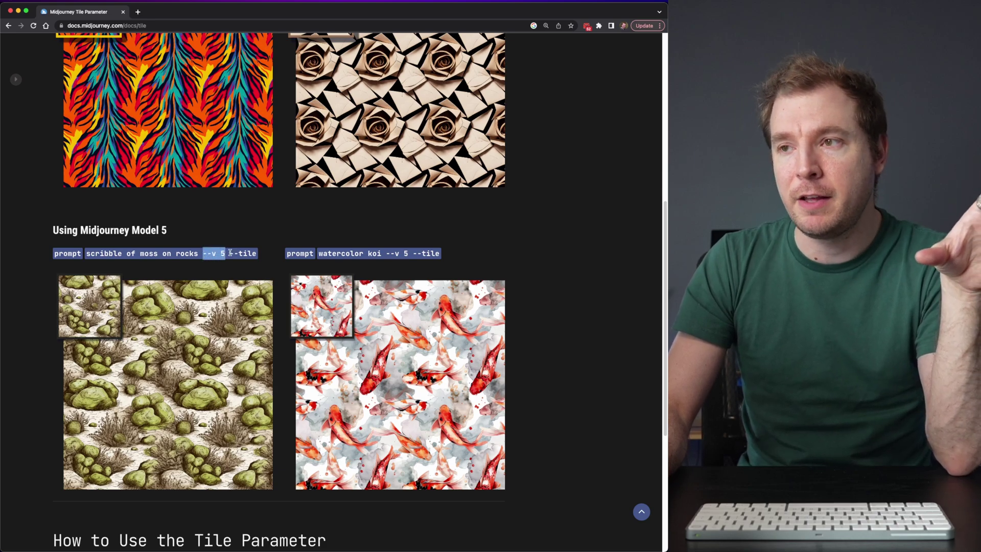
Save the watercolor koi tile example image and open the downloaded file.
left_click(253, 251)
scroll(253, 251, "down", 3)
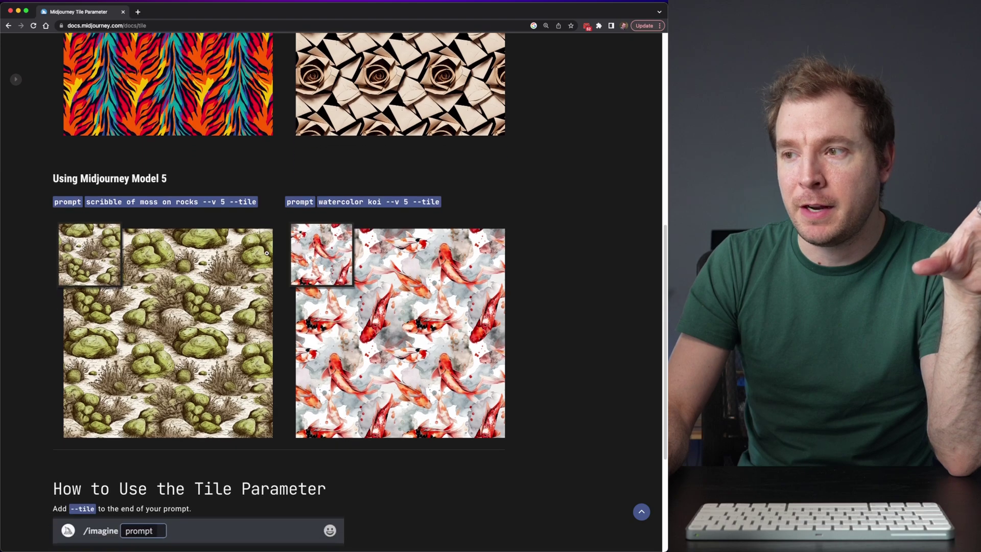
right_click(398, 309)
left_click(429, 325)
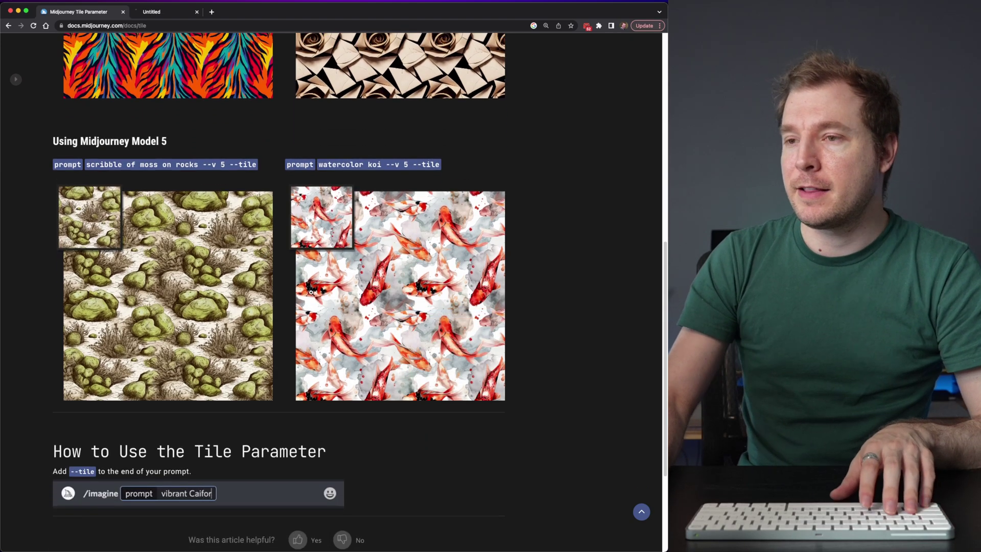
left_click(46, 540)
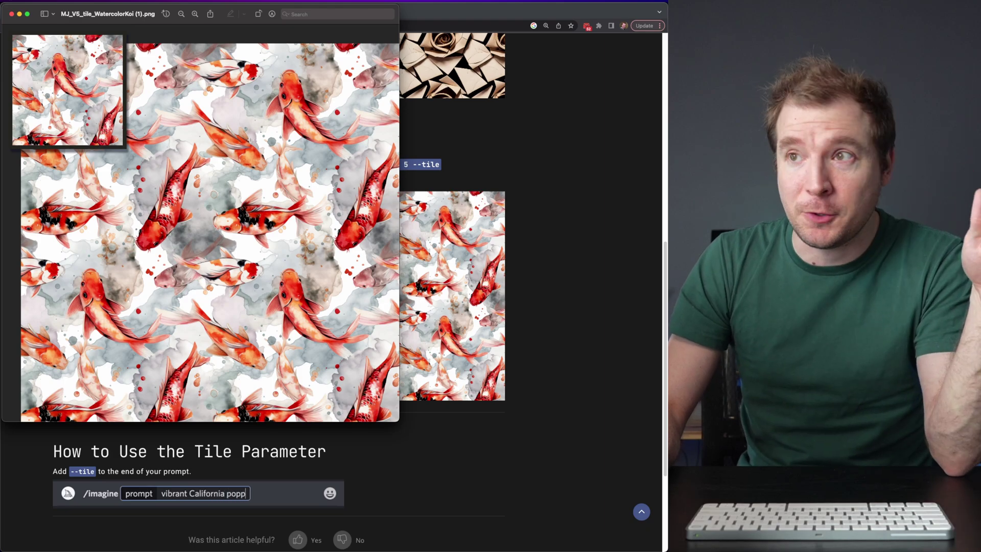
Close the koi preview, switch to Codex Community's #midjourney channel and focus the message box.
left_click(11, 15)
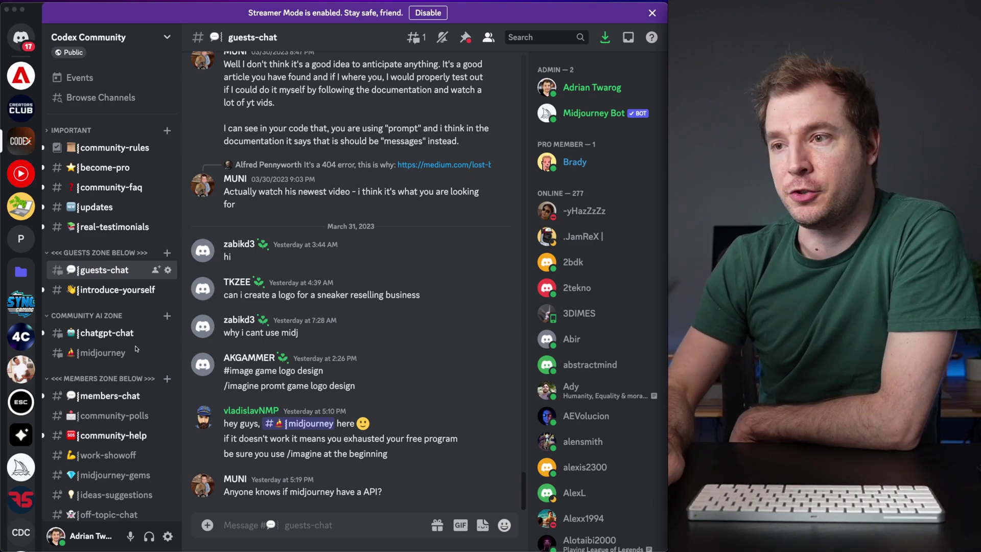
left_click(94, 352)
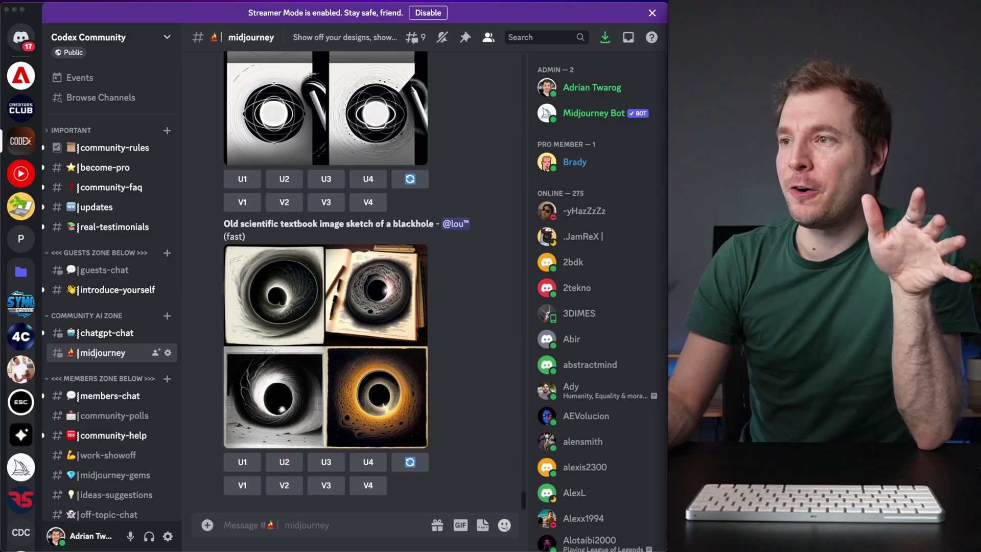
left_click(342, 526)
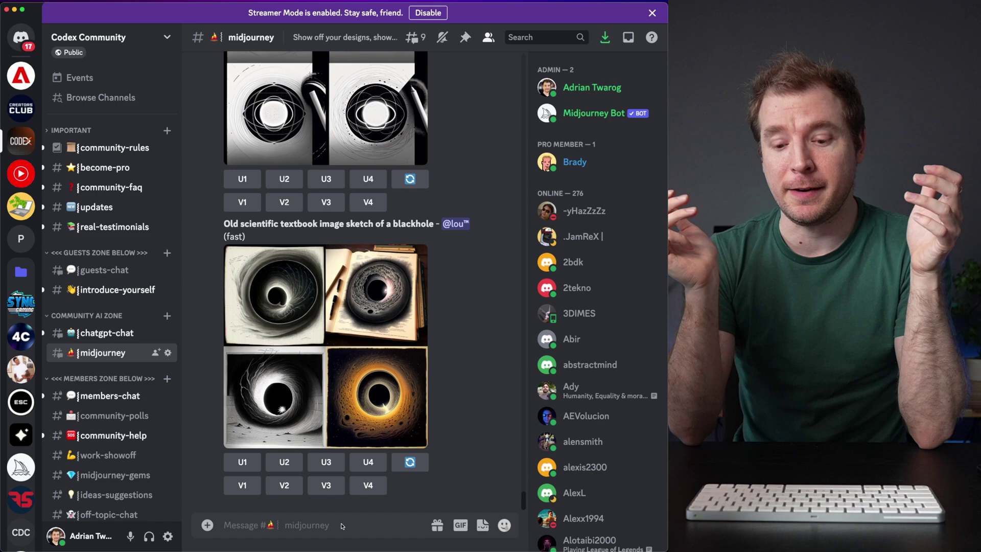
Run /settings to confirm MJ version 5, dismiss the reply and delete the leftover --v 5 text.
type("/set")
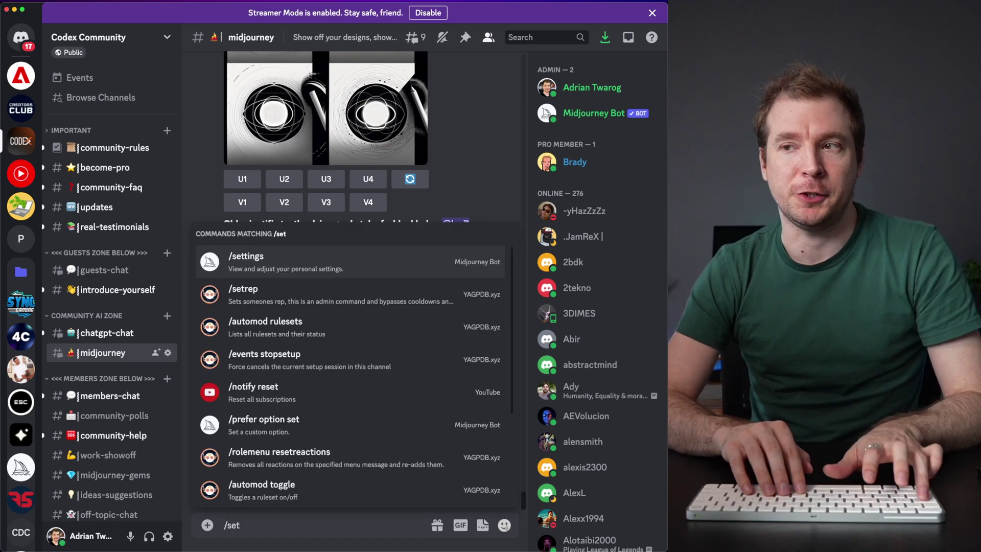
key("Return")
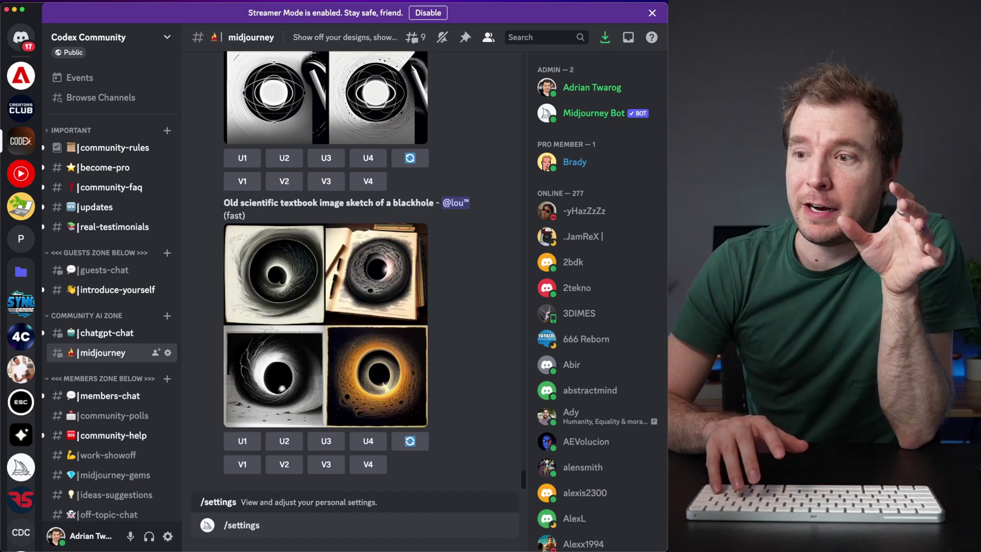
key("Return")
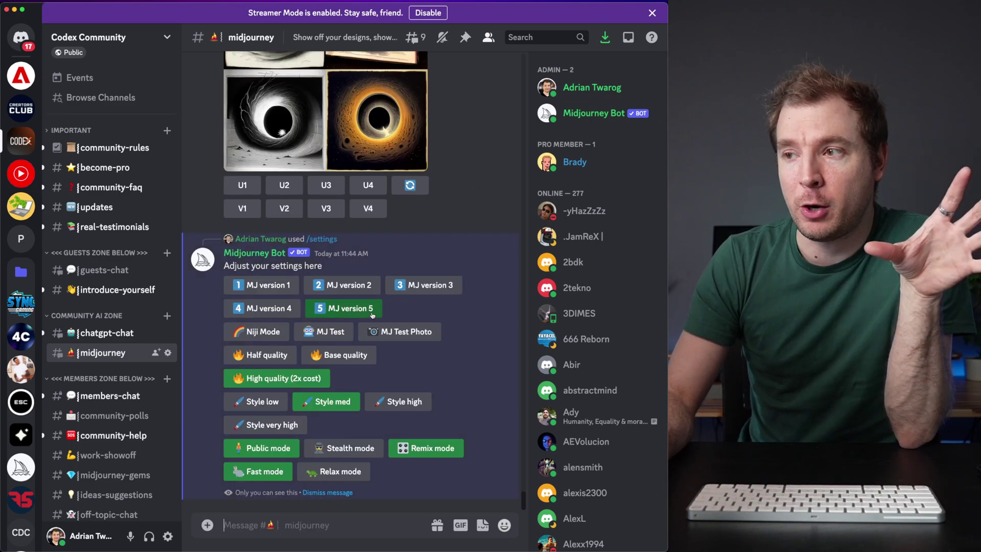
left_click(326, 492)
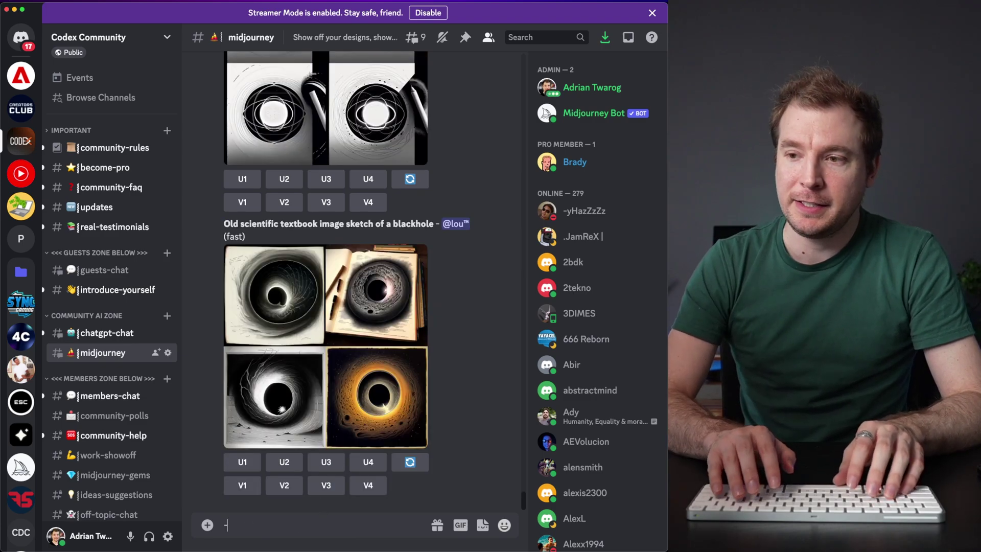
key("super+a")
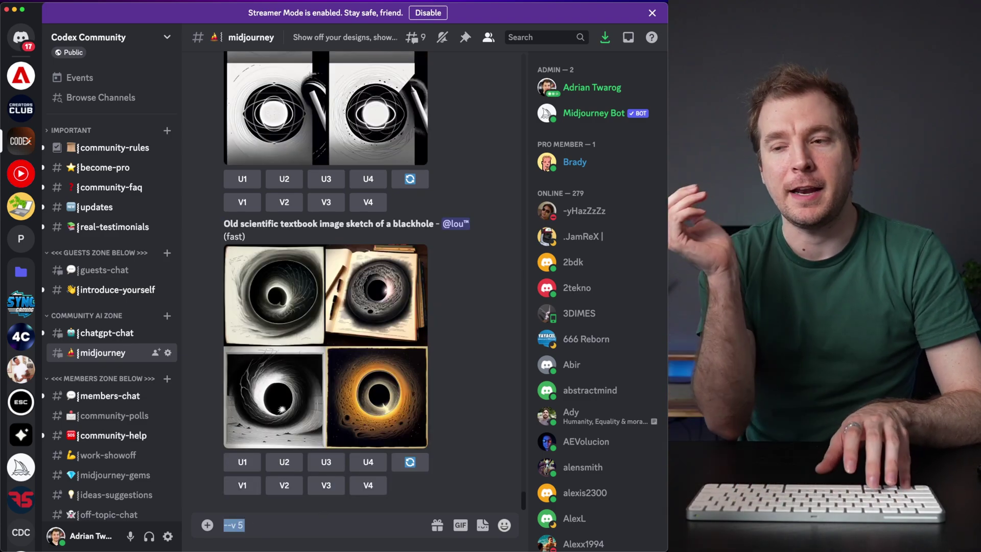
key("BackSpace")
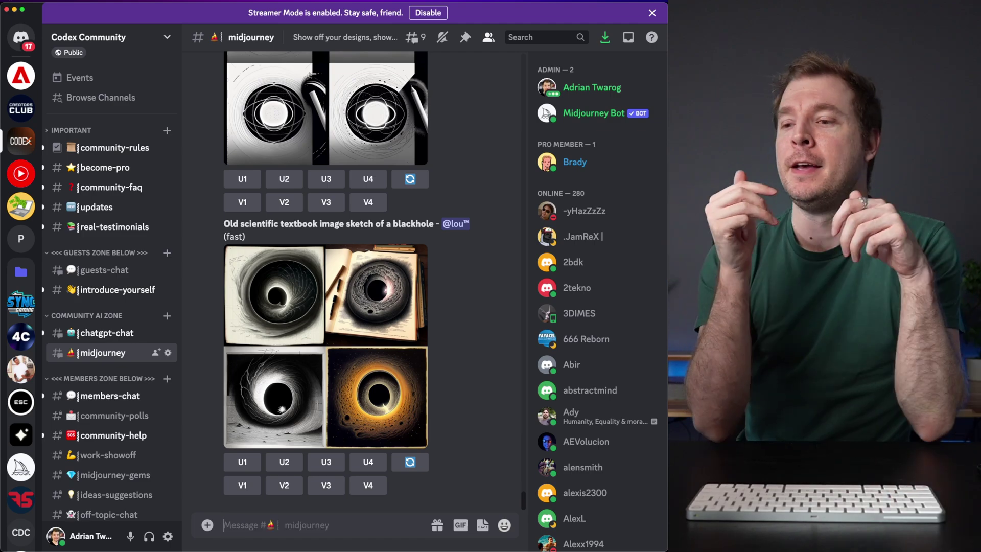
Submit the /imagine prompt 'space with spaceships astroids rockets --tile --q 2 --v 5'.
type("/")
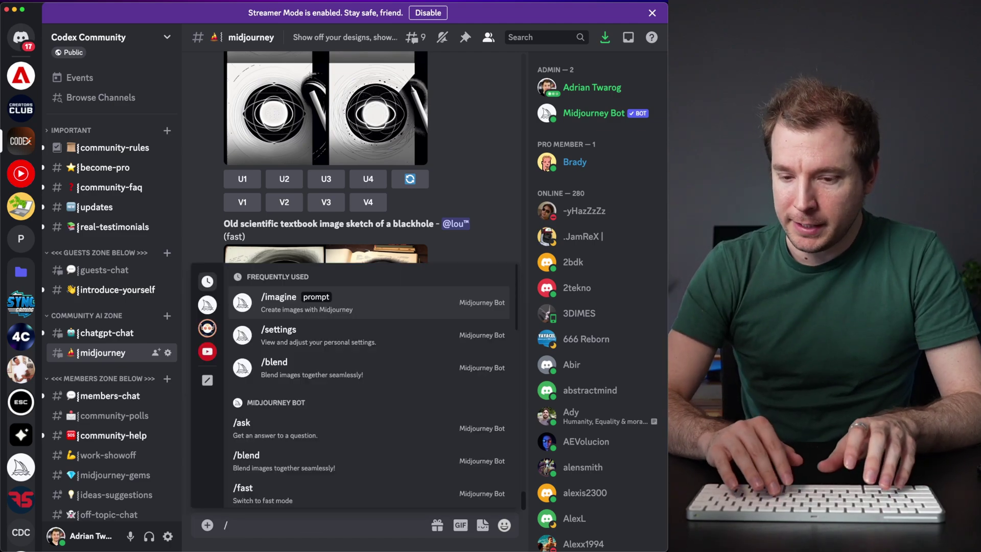
type("im")
key("Tab")
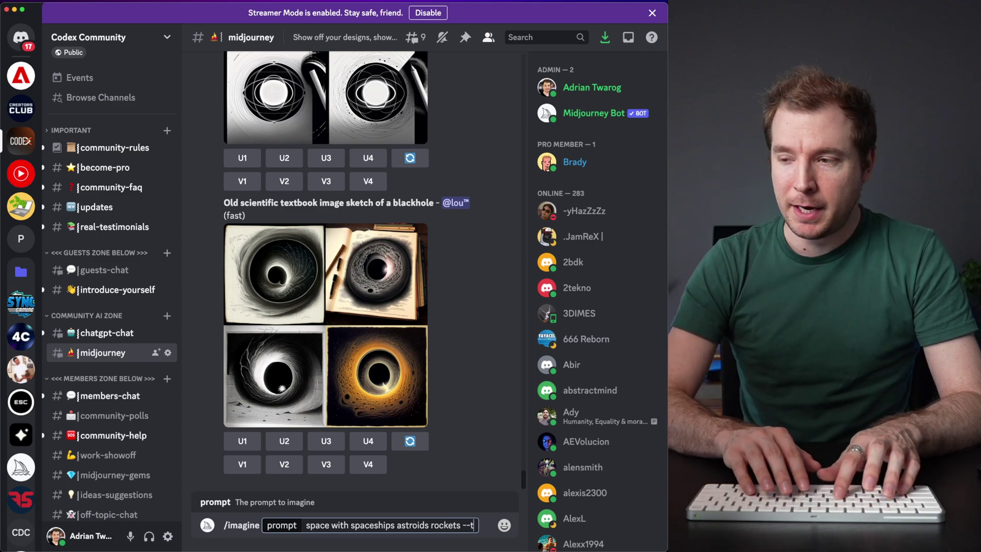
type("ile")
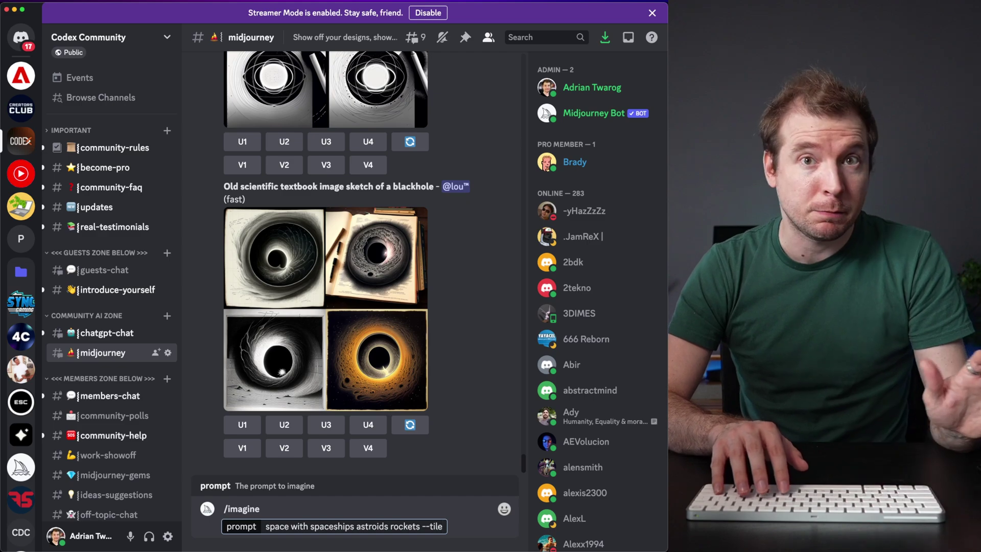
key("Return")
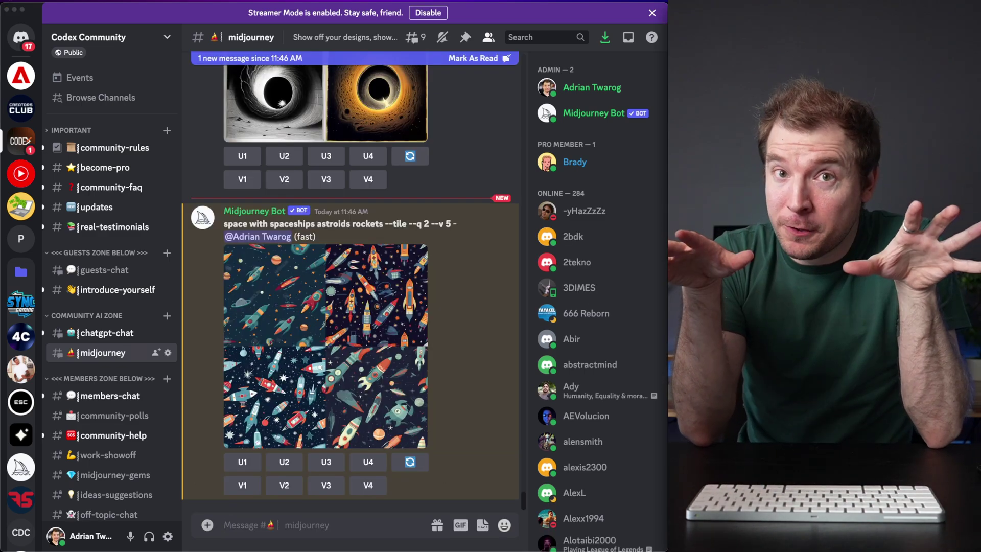
left_click(366, 331)
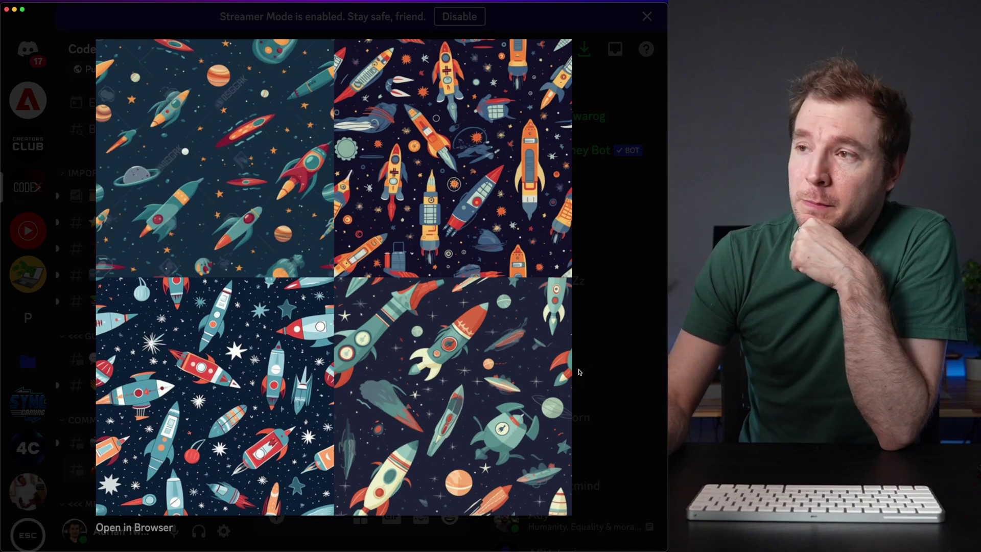
left_click(606, 342)
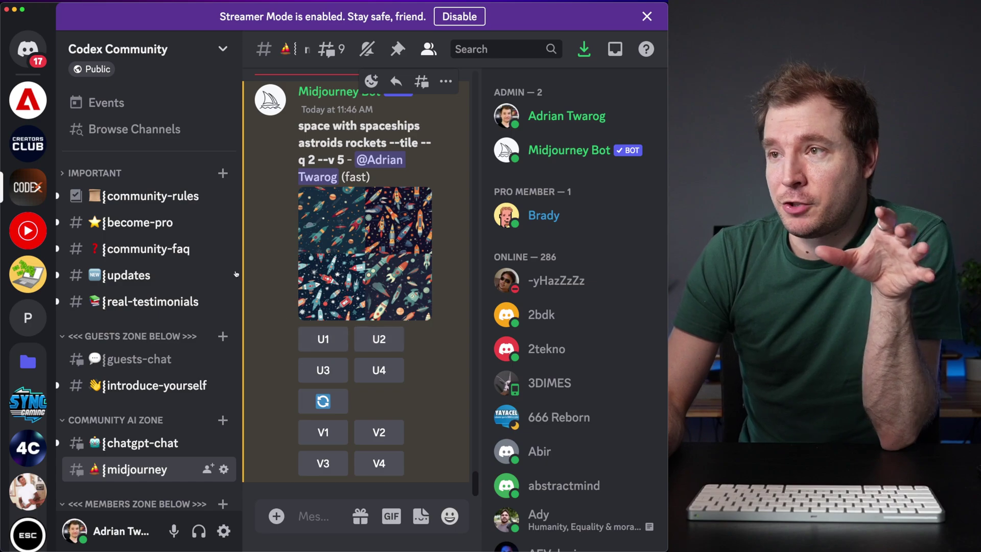
key("super+minus")
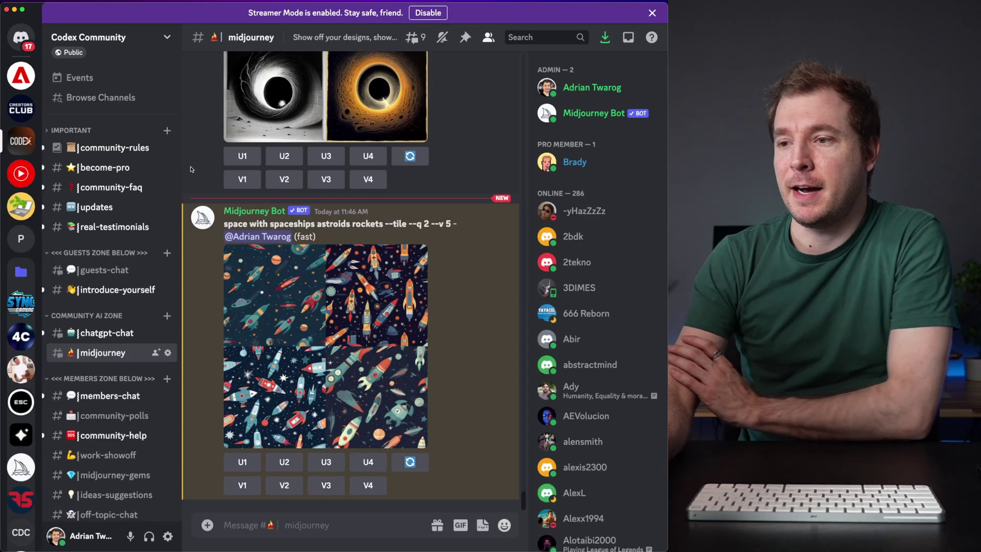
Upscale rocket patterns U1 and U4 and view the fourth upscale enlarged.
left_click(247, 463)
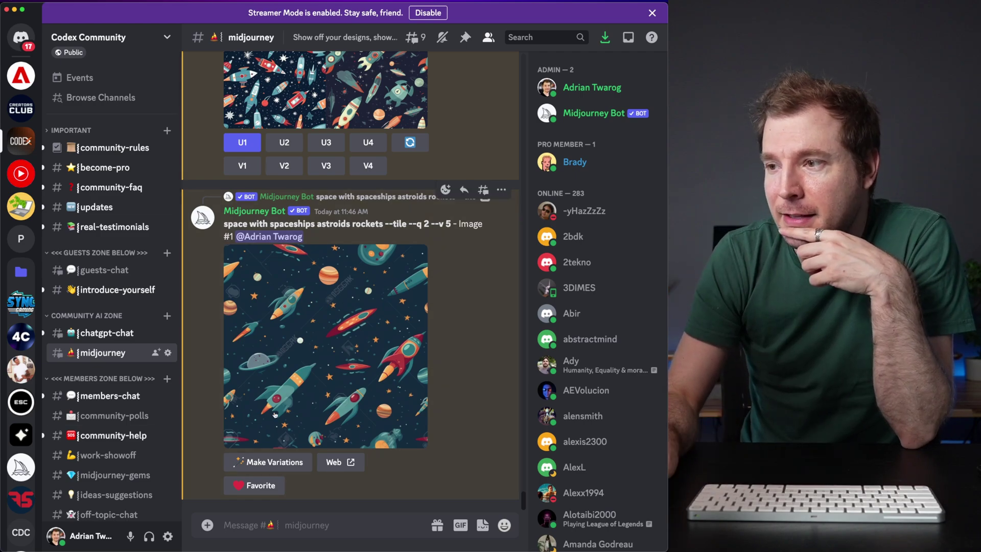
scroll(351, 369, "up", 3)
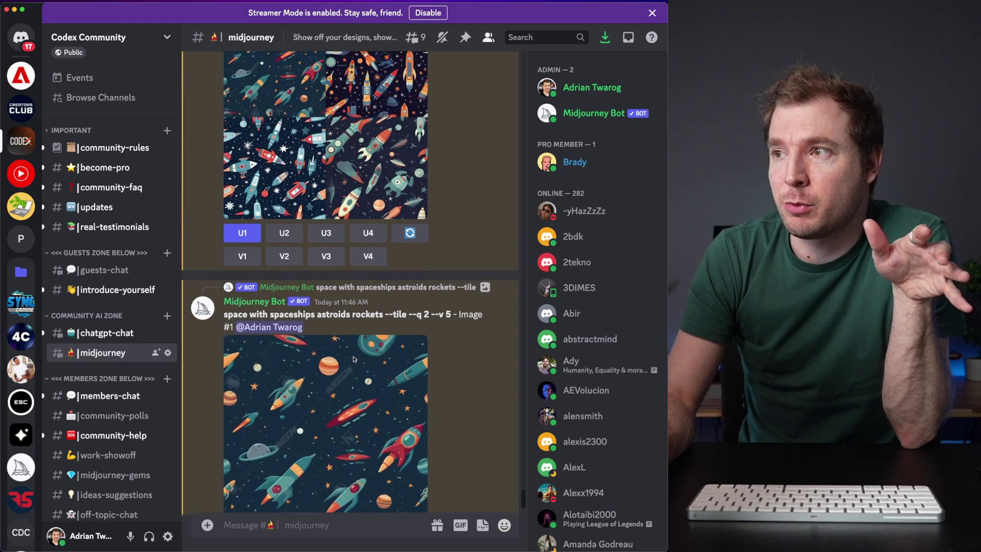
left_click(368, 285)
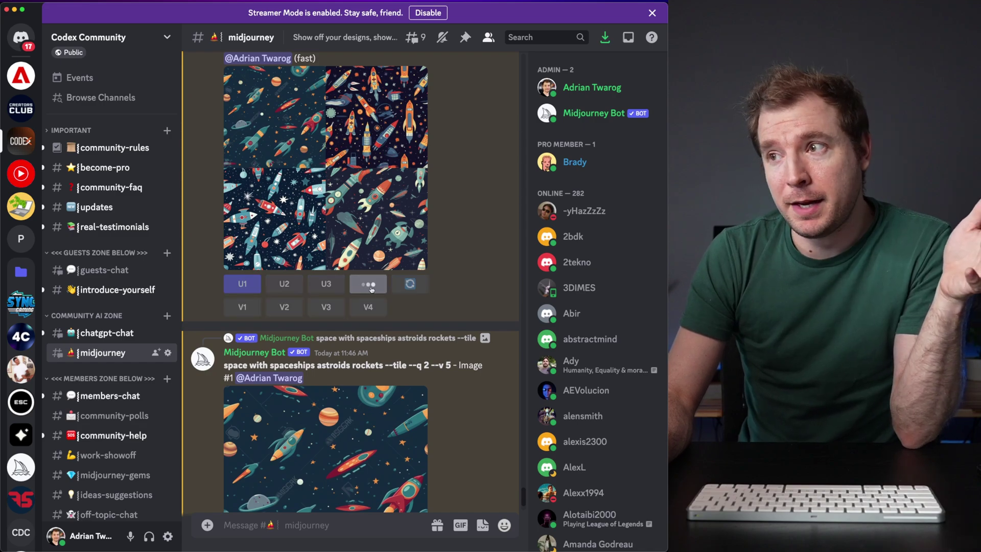
scroll(399, 232, "down", 8)
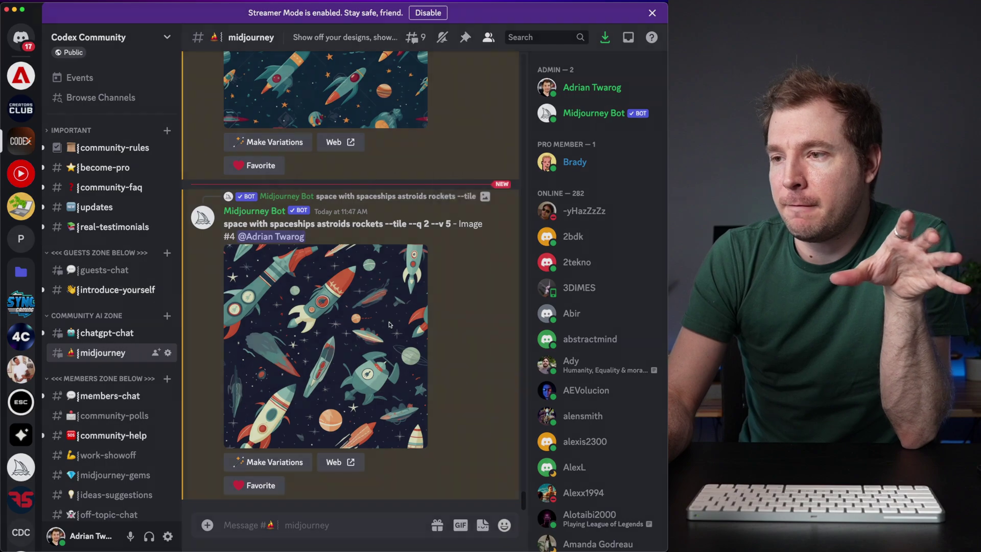
left_click(390, 324)
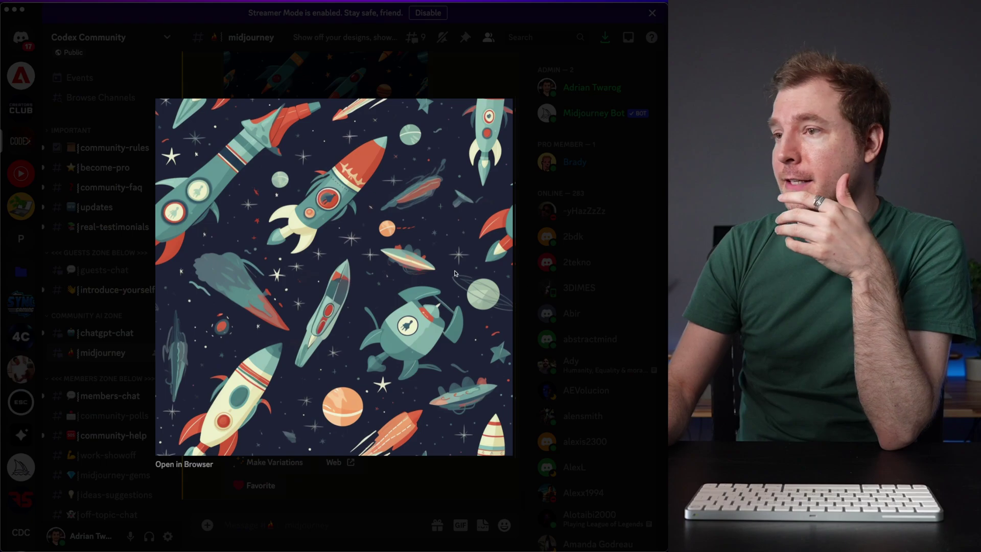
Save the enlarged fourth pattern over the existing file and switch to Chrome.
right_click(408, 269)
left_click(437, 300)
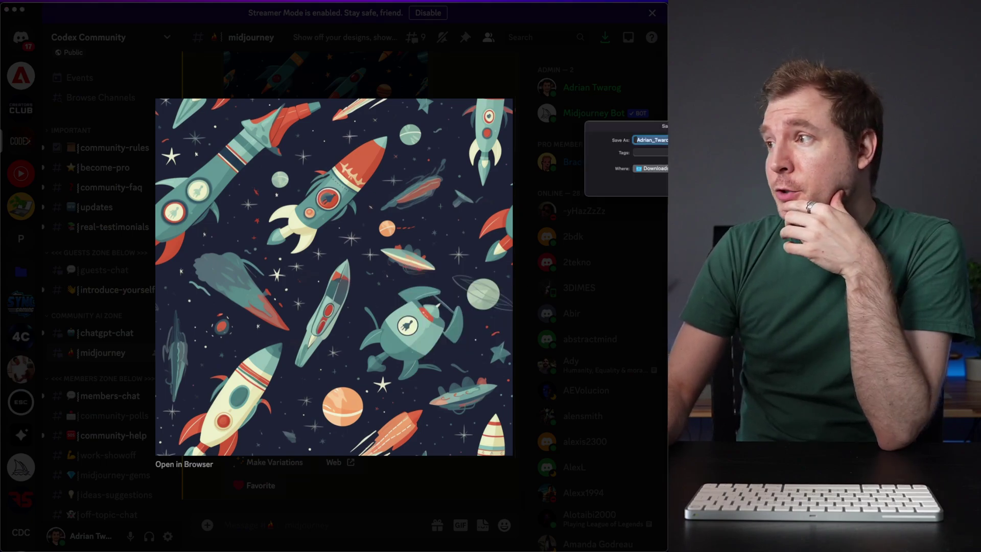
key("Return")
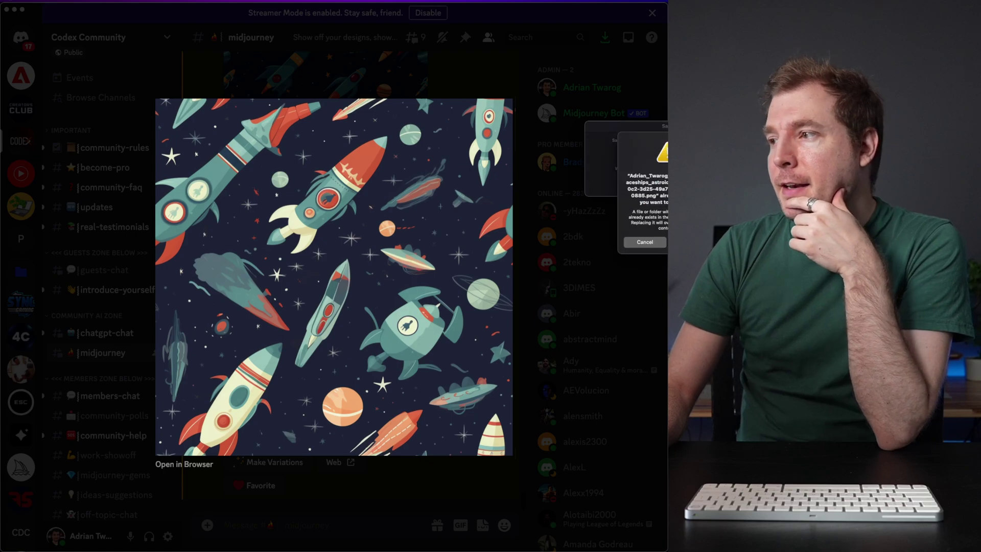
key("Escape")
mouse_move(463, 542)
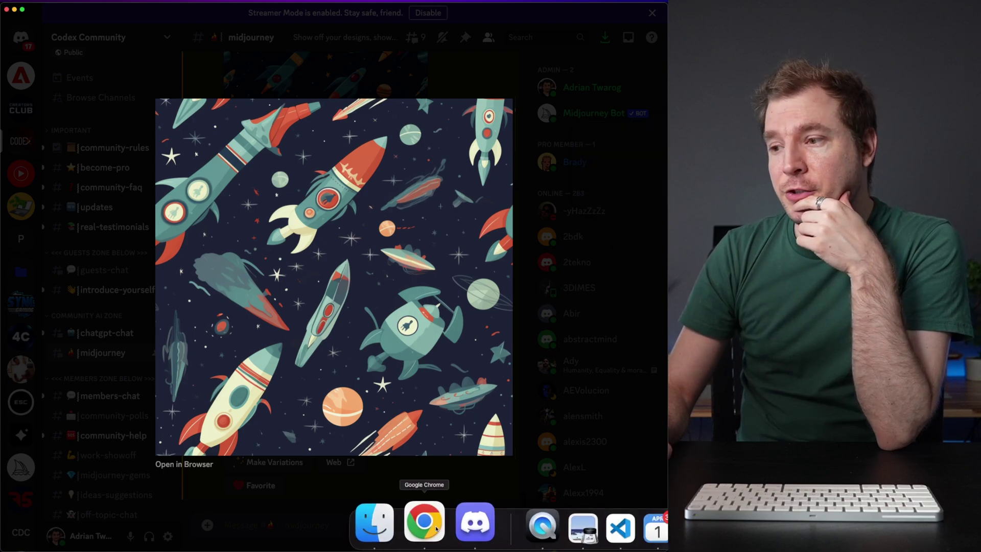
left_click(435, 527)
Add a Blank section below Codex Community and open its Design background image chooser.
left_click(174, 11)
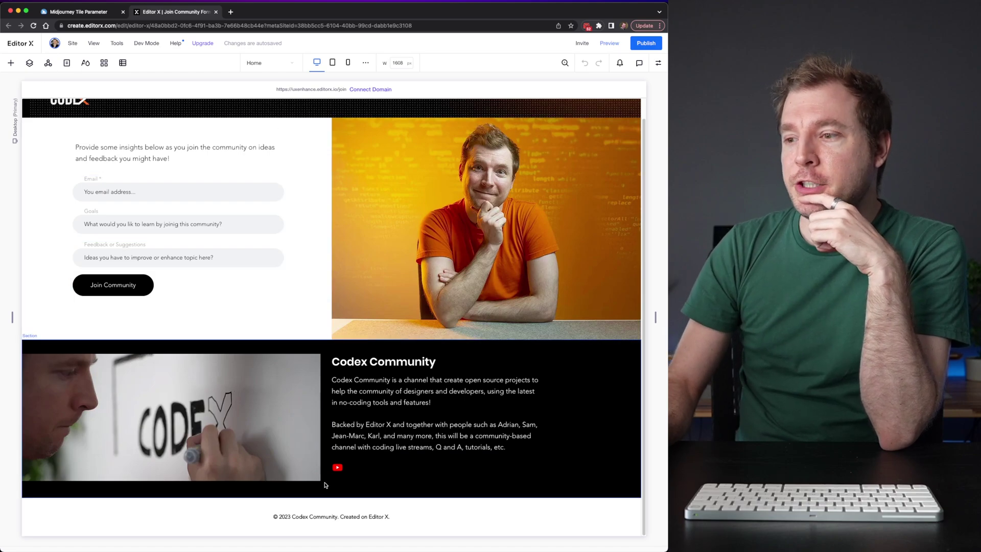
left_click(332, 498)
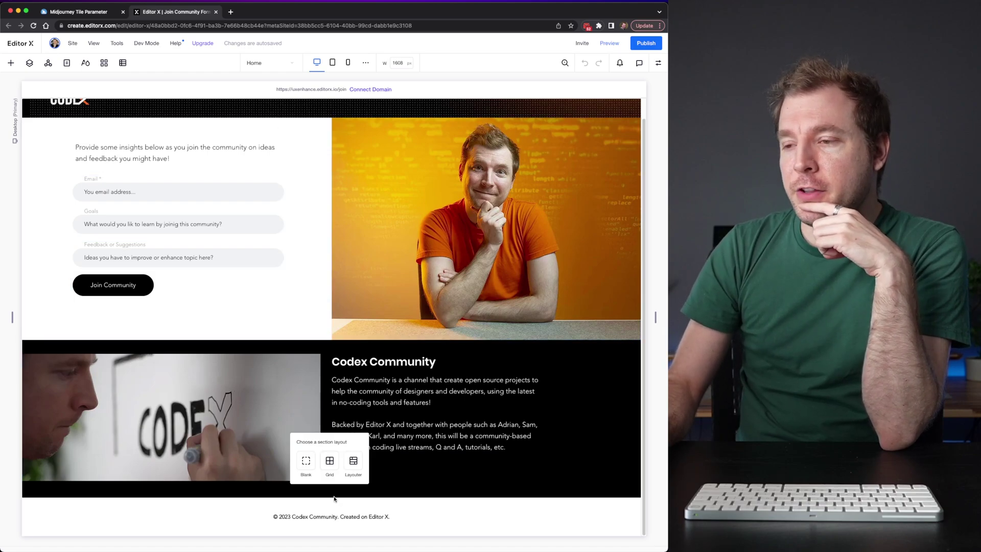
left_click(309, 462)
left_click(658, 63)
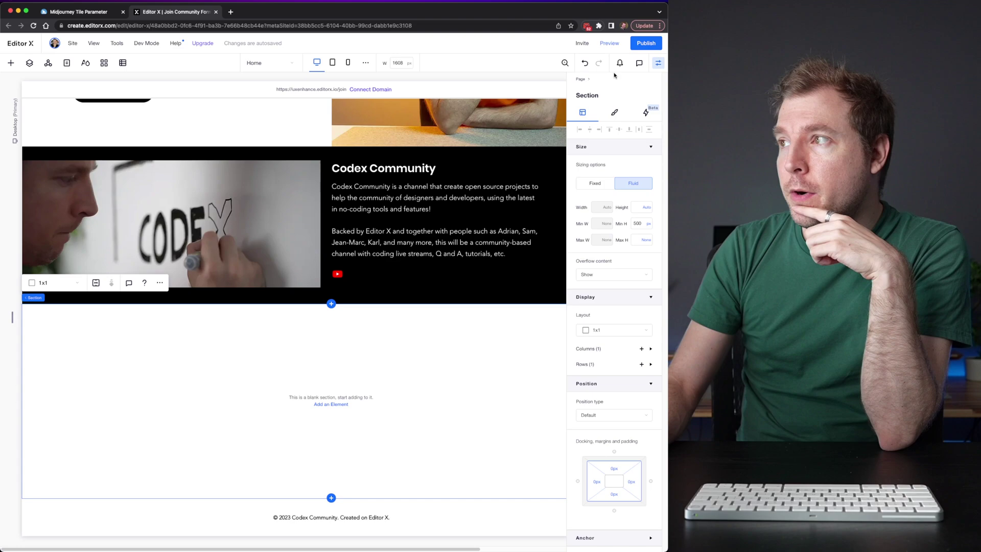
left_click(612, 113)
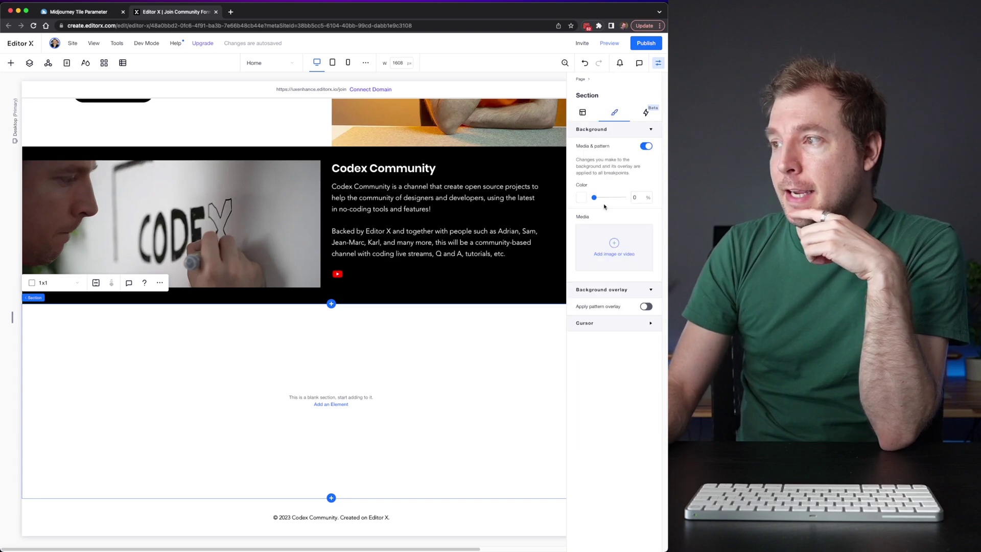
left_click(614, 250)
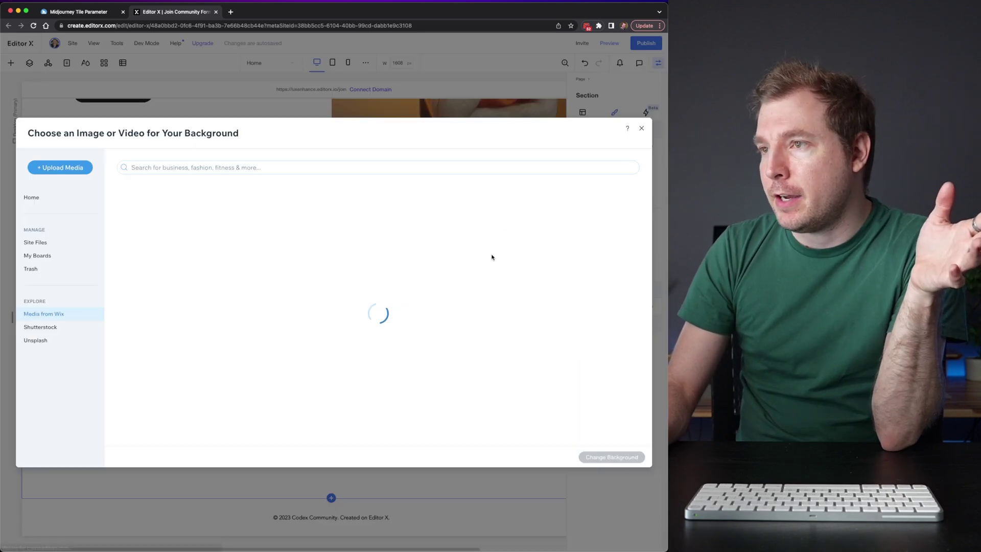
Upload the rocket image as section background with Tiles fitting, and drag the section taller.
left_click(70, 169)
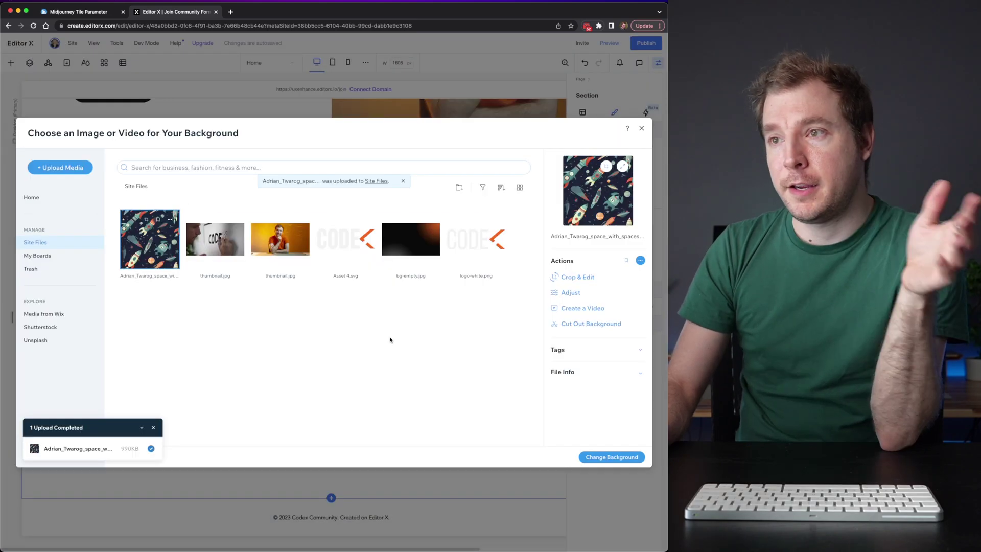
left_click(611, 457)
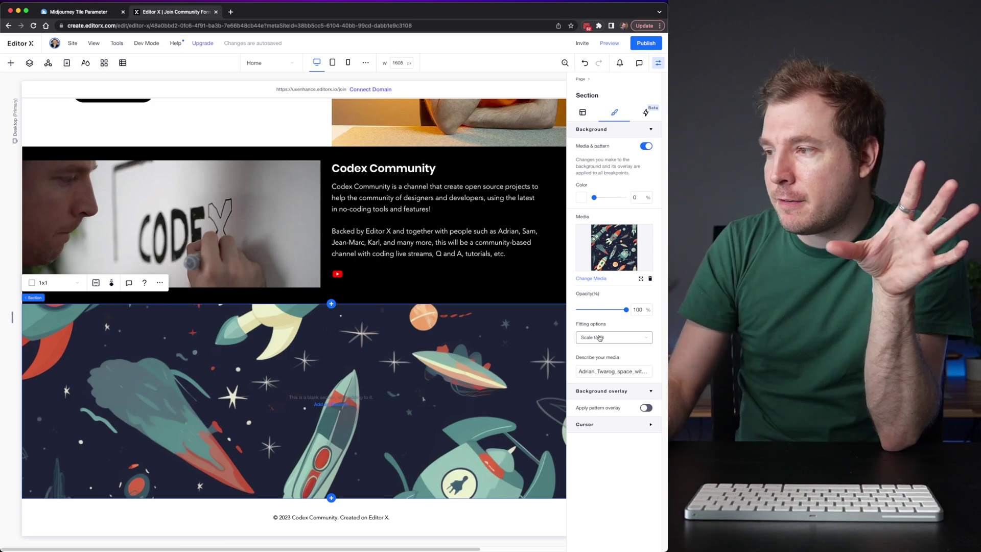
left_click(624, 339)
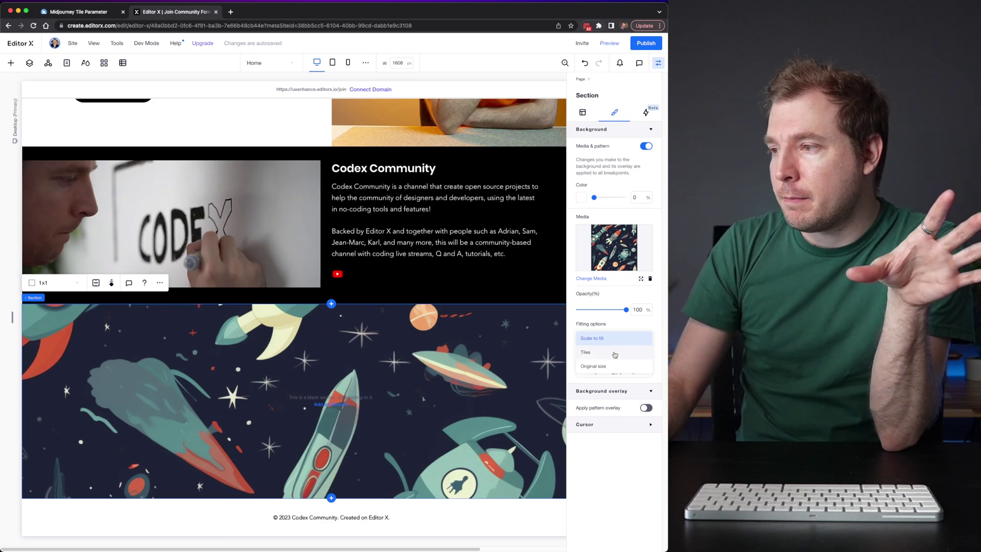
left_click(605, 353)
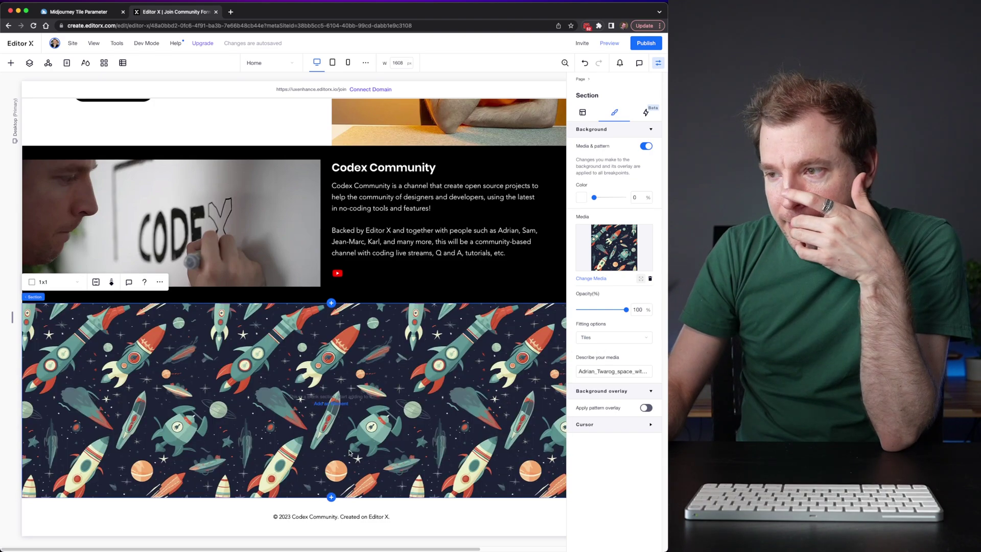
left_click_drag(303, 496, 279, 498)
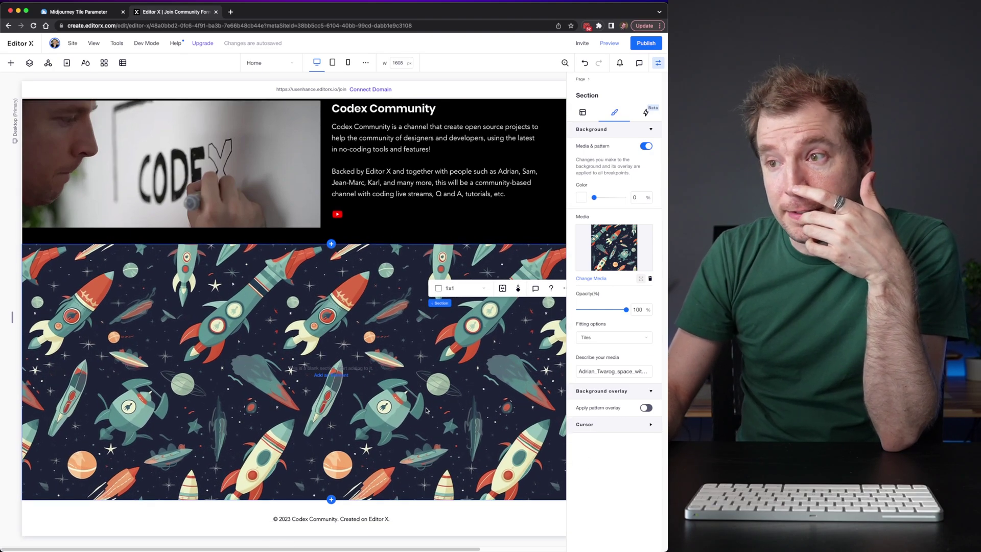
mouse_move(625, 312)
left_mouse_down()
mouse_move(593, 311)
mouse_move(628, 312)
left_mouse_up()
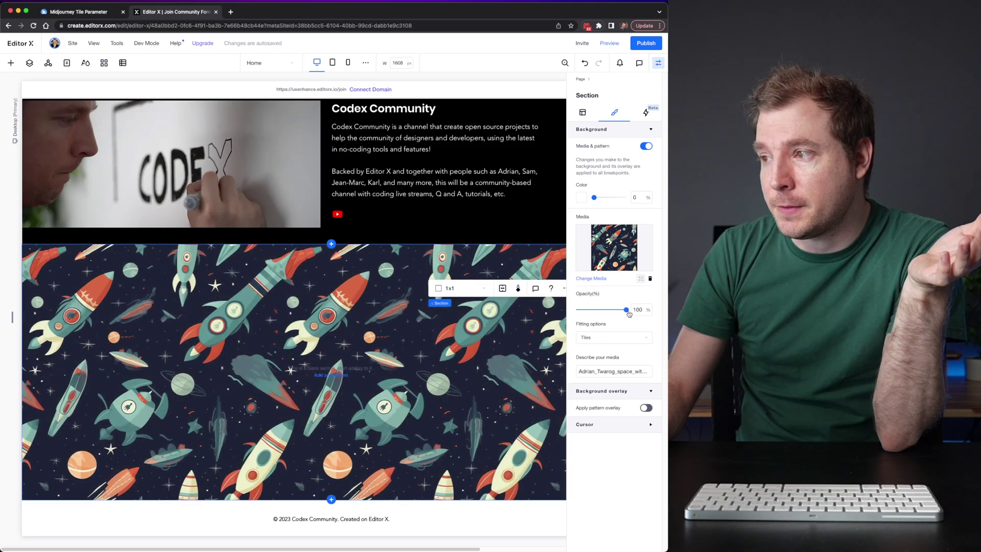
Check the background colour choices, then fade the rocket background to 12% opacity.
left_click(581, 199)
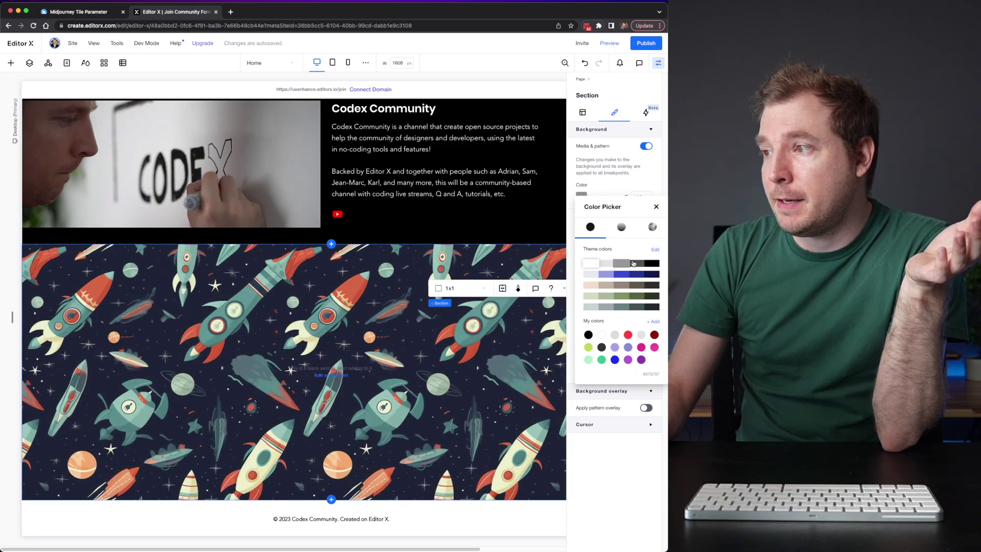
key("Escape")
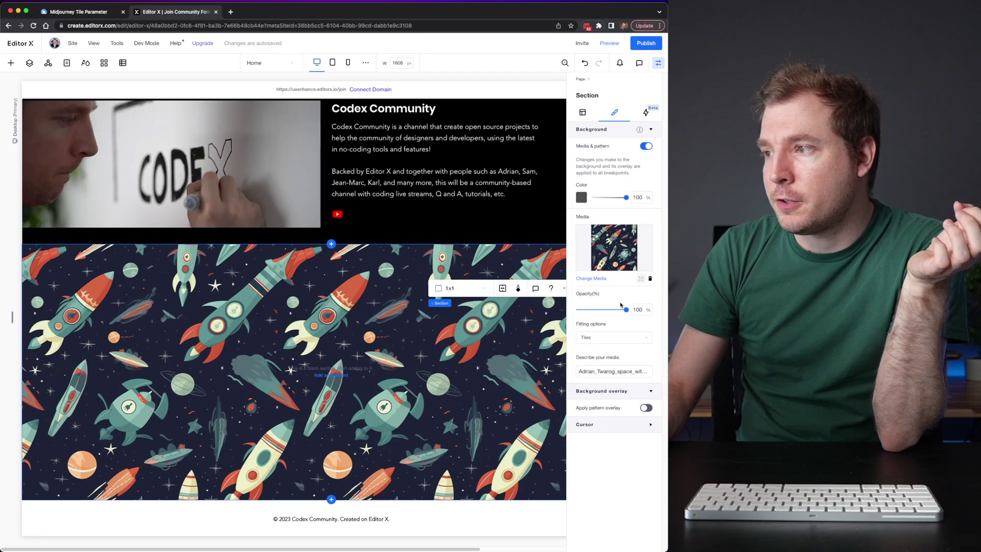
left_click_drag(627, 310, 584, 307)
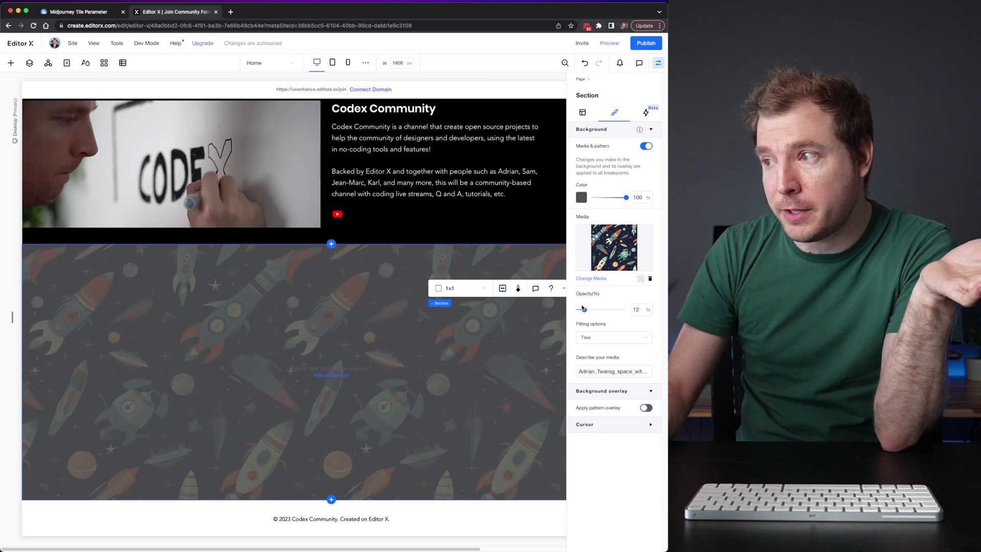
Paste a copy of the Codex Community heading into the rocket section, then delete it.
left_click(383, 108)
key("super+c")
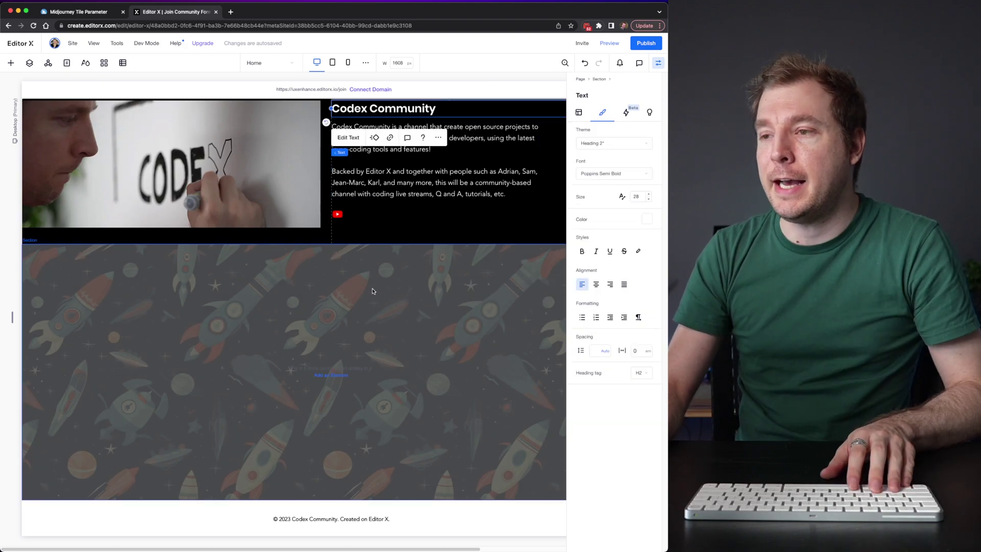
left_click(349, 344)
key("super+v")
left_click_drag(269, 372, 123, 295)
key("BackSpace")
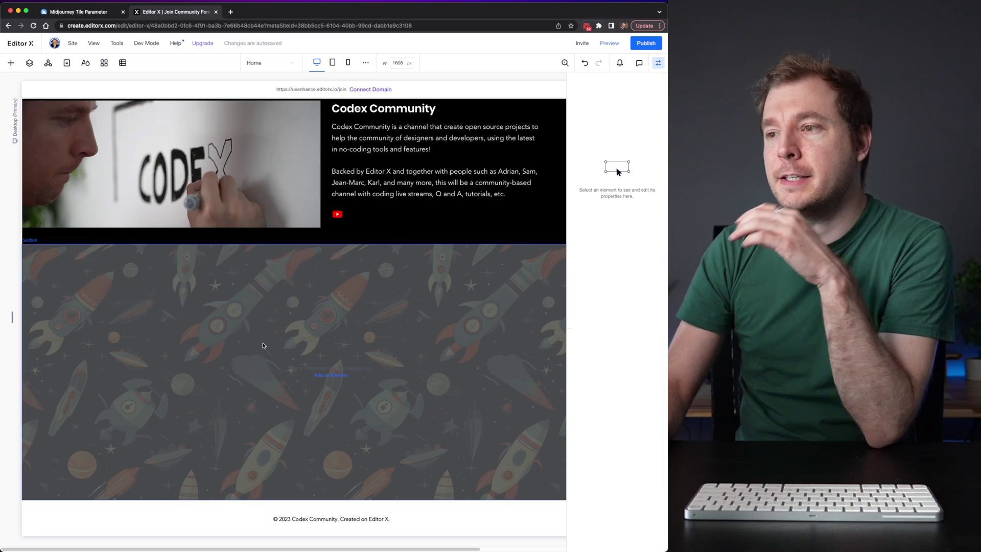
Set the rocket section's background opacity back to 100 and switch to Discord.
left_click(471, 327)
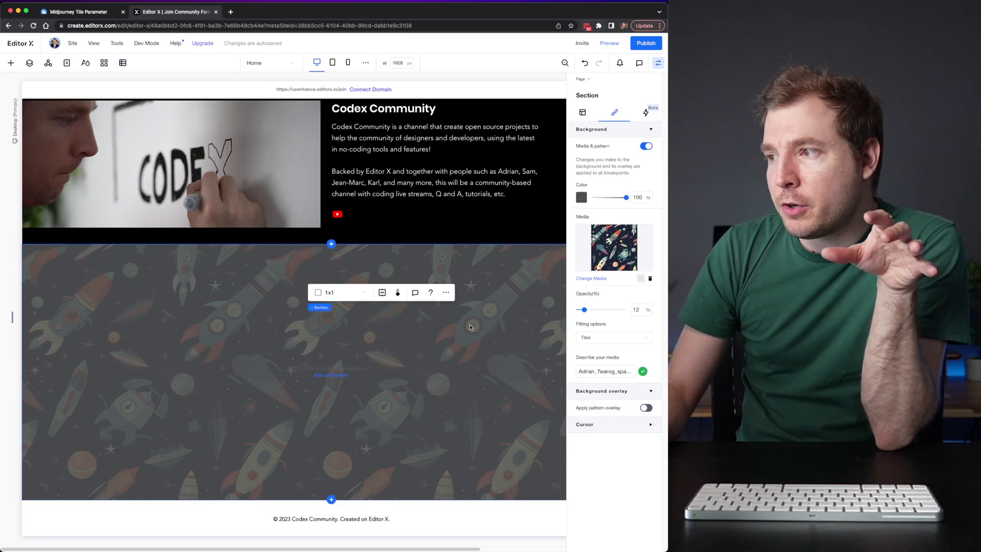
left_click(607, 338)
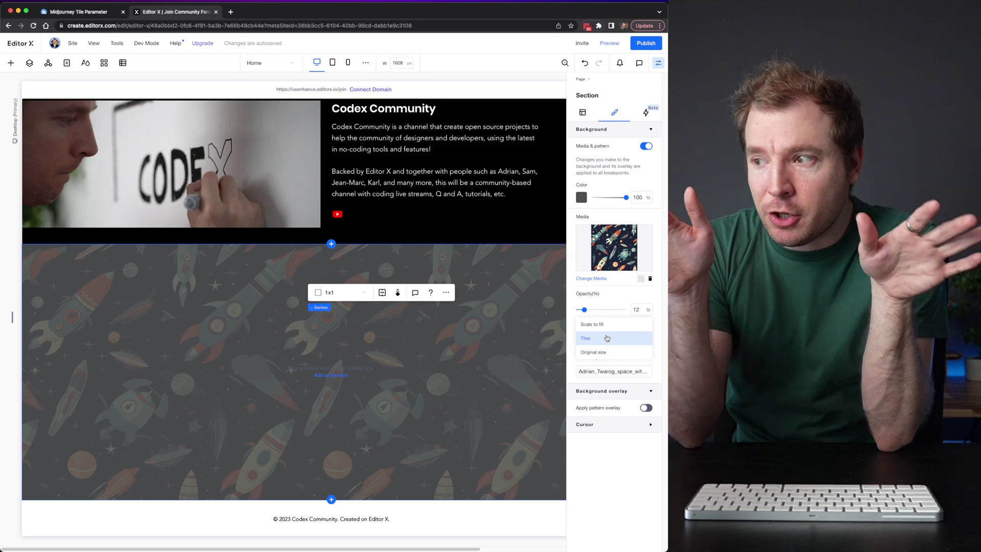
left_click(647, 311)
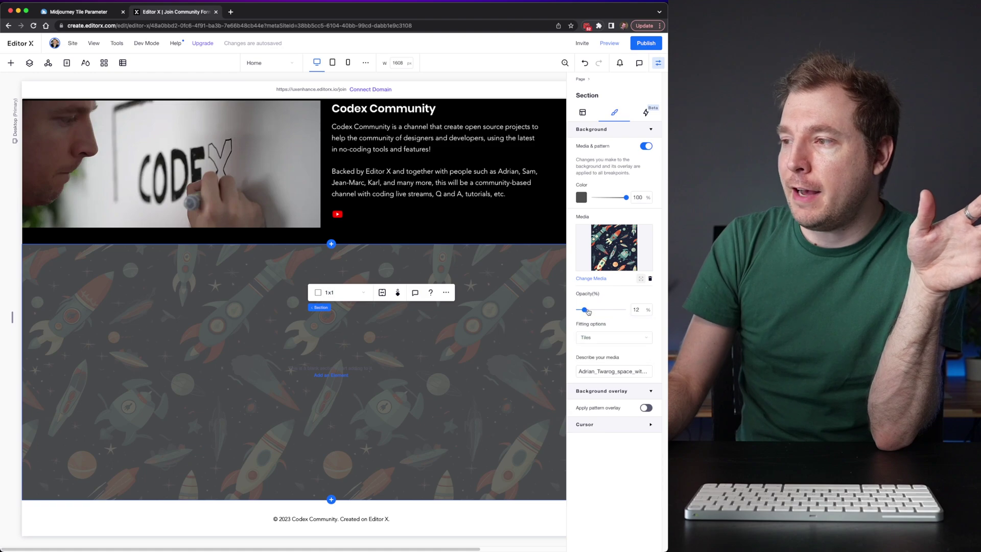
type("100")
left_click(241, 410)
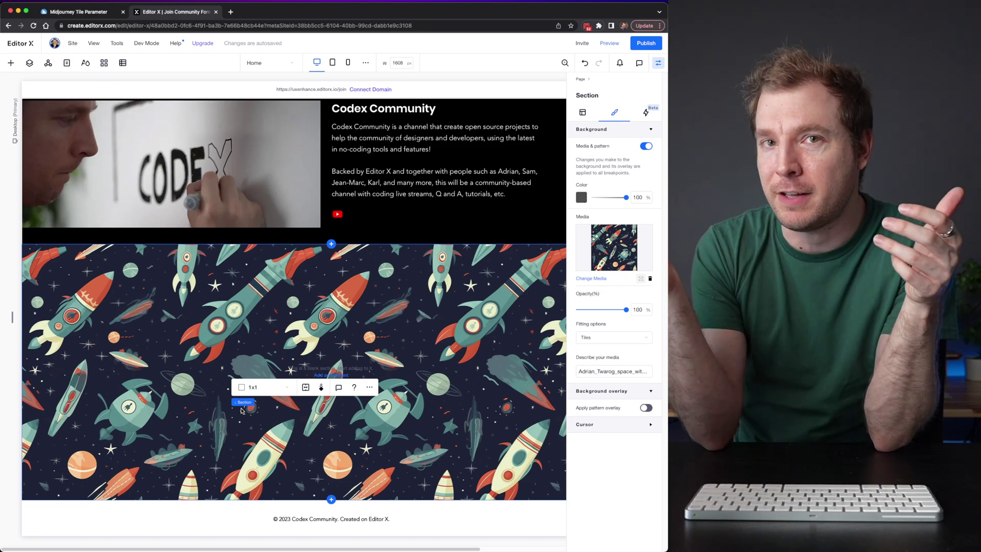
left_click(465, 521)
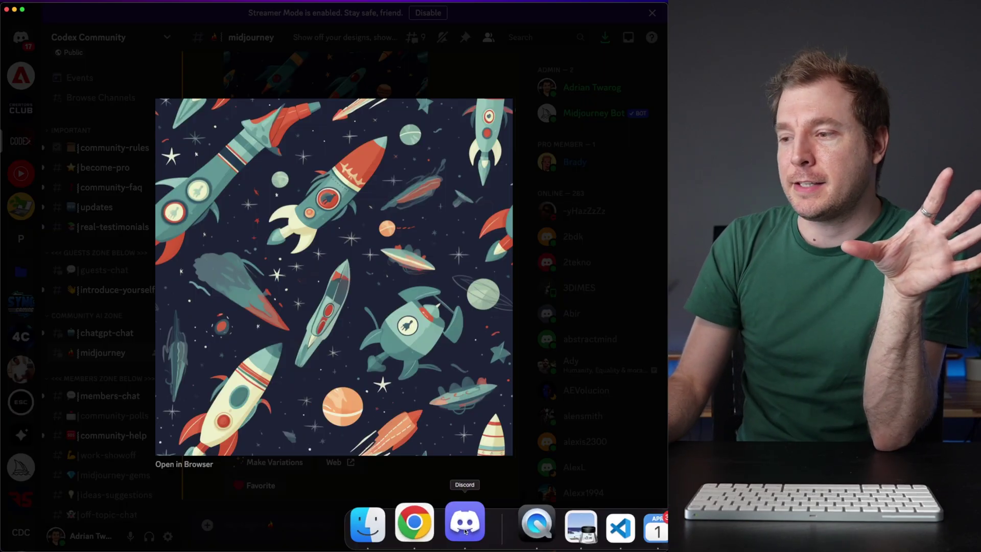
Submit a new /imagine prompt for sparse, small, minimalist vector-art rockets ending with --tile.
key("Escape")
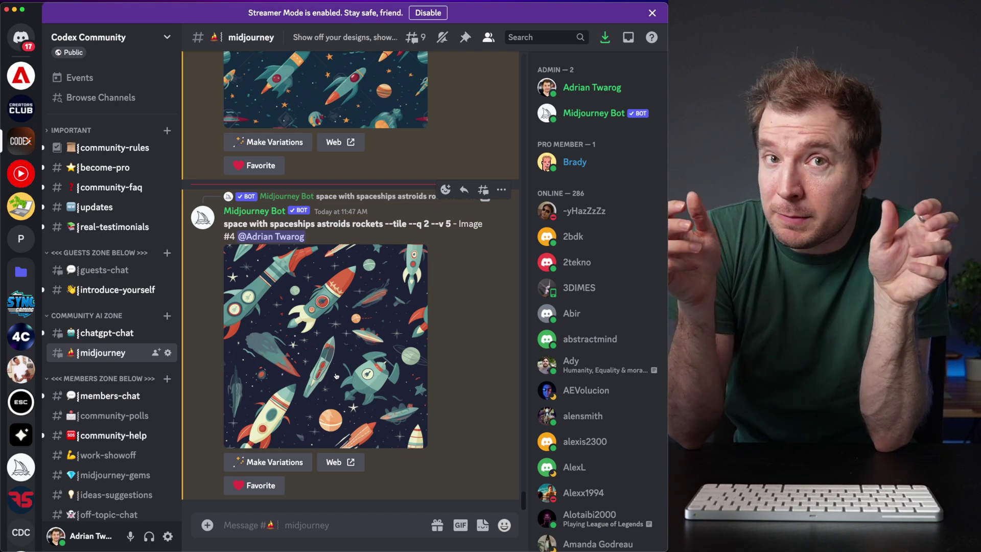
left_click(332, 527)
type("/ima")
key("Tab")
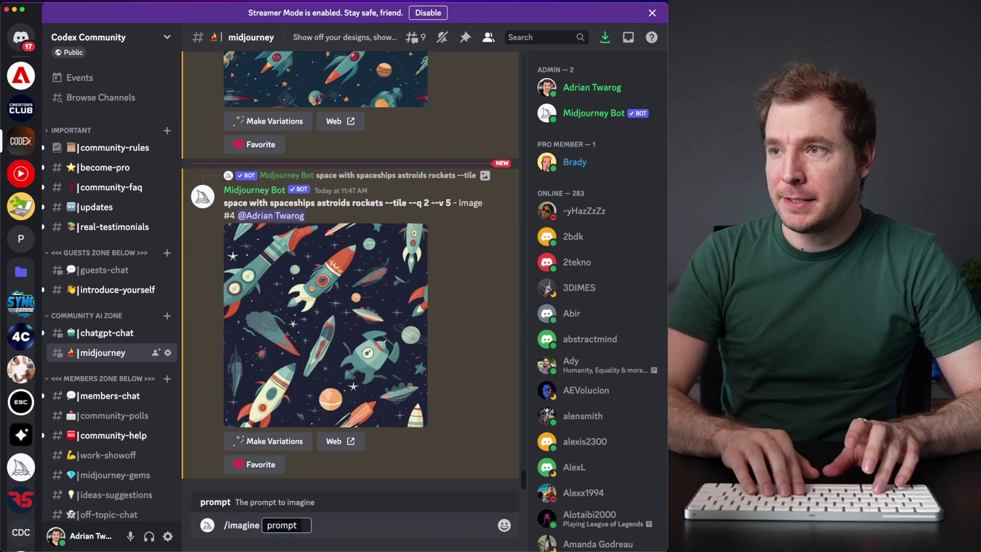
key("super+v")
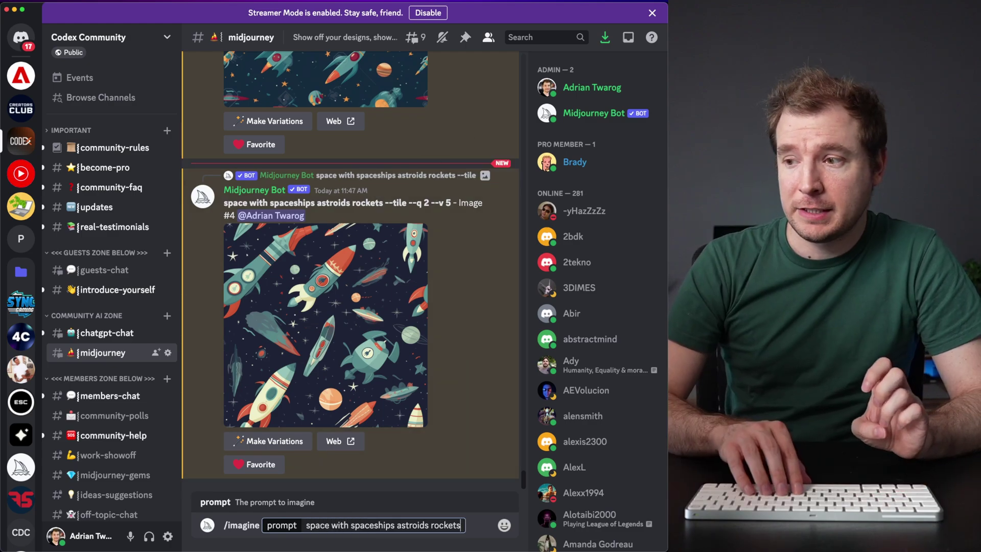
type("t")
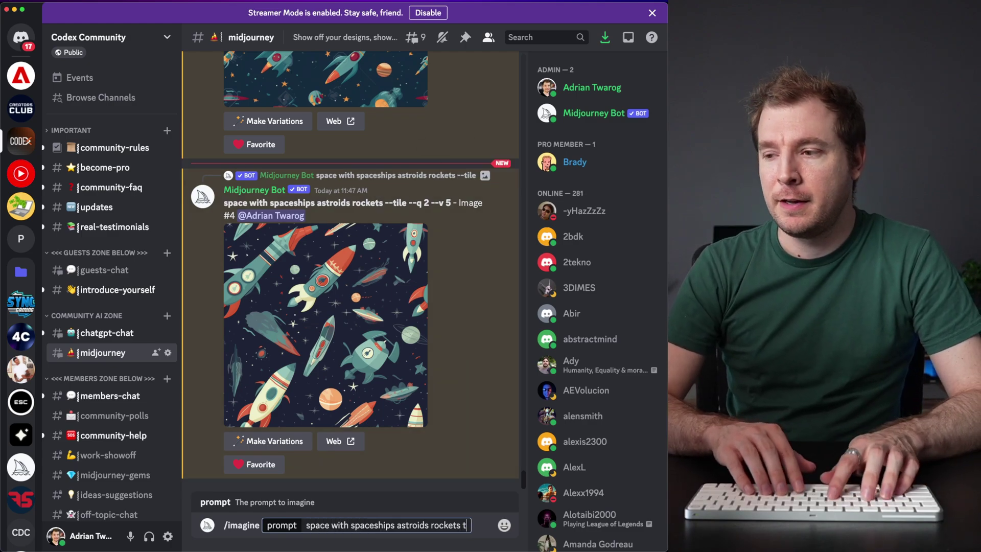
type("hat are far apart from each other, small and si")
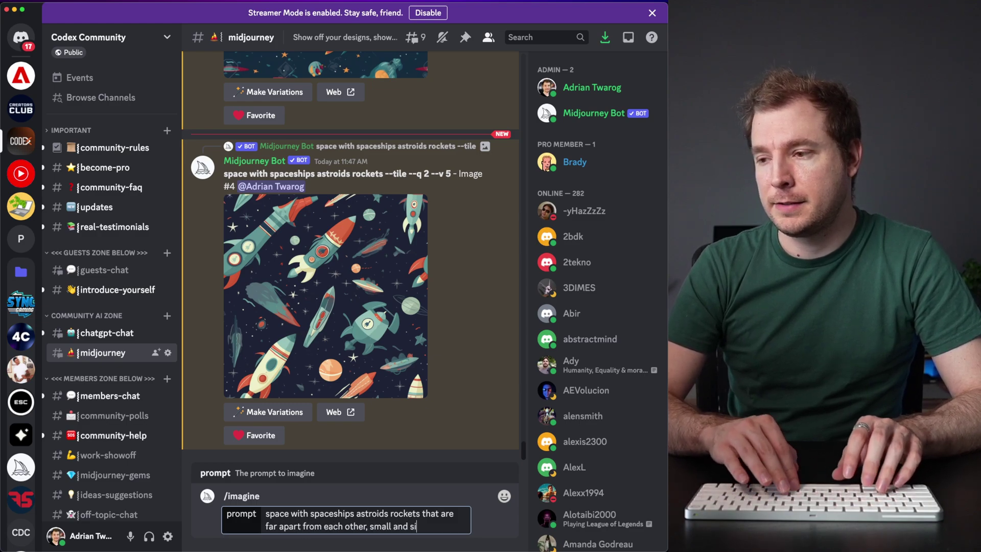
type("ke vector art and minimlist --tile")
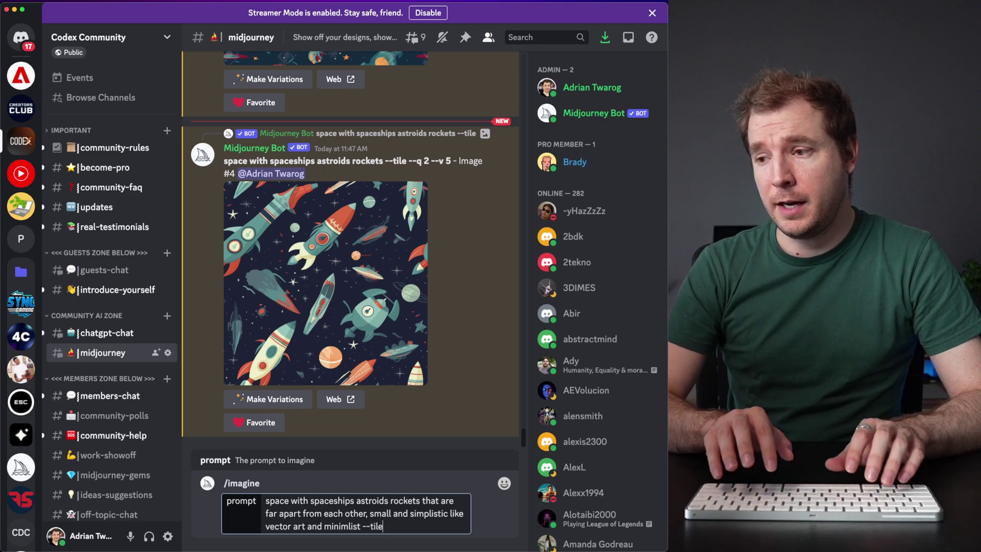
key("Return")
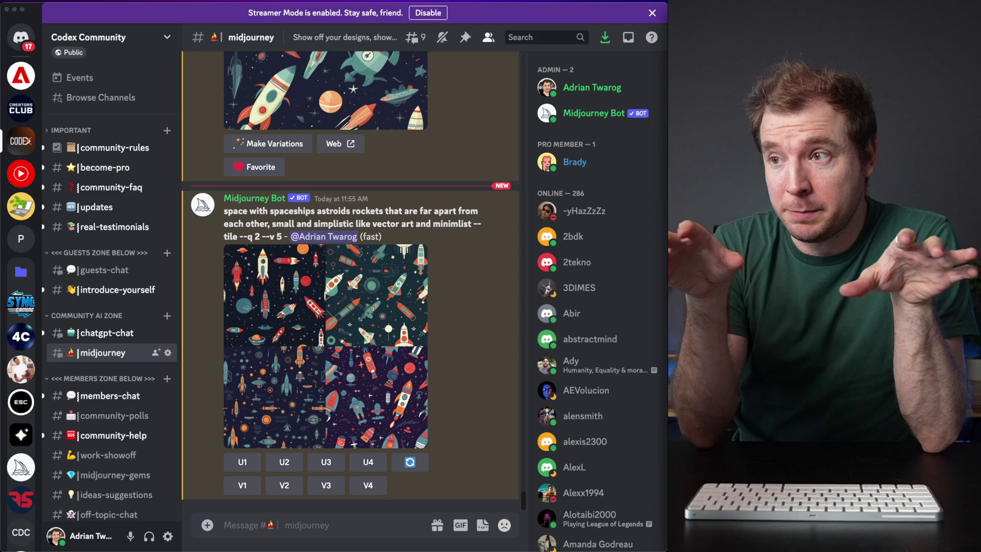
Inspect the new rocket grid and copy the previous prompt text.
left_click(333, 316)
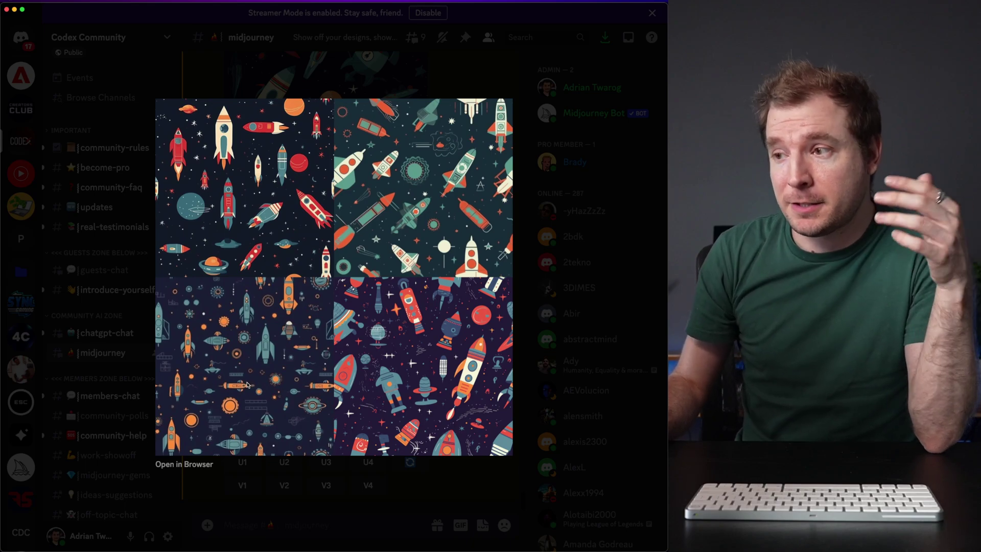
left_click(553, 258)
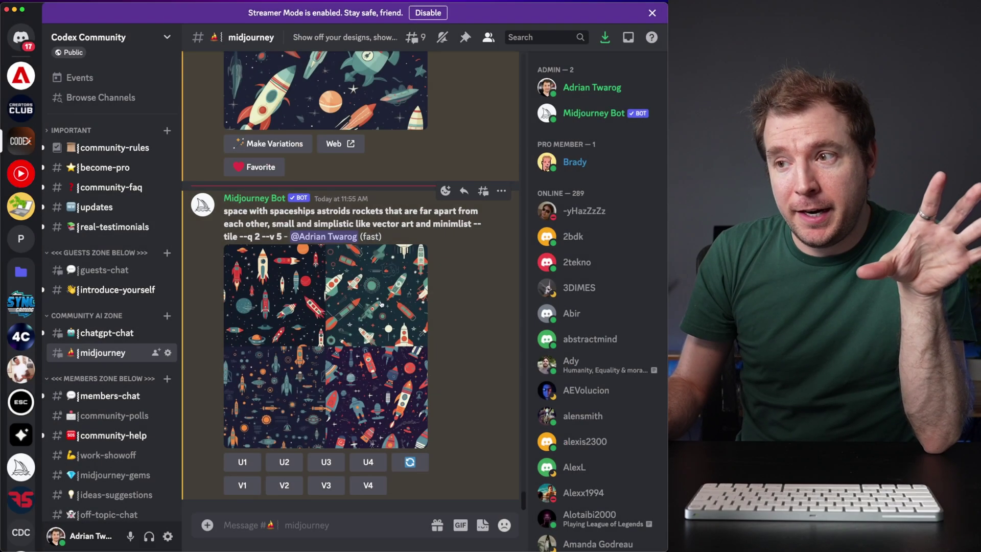
left_click_drag(224, 211, 236, 234)
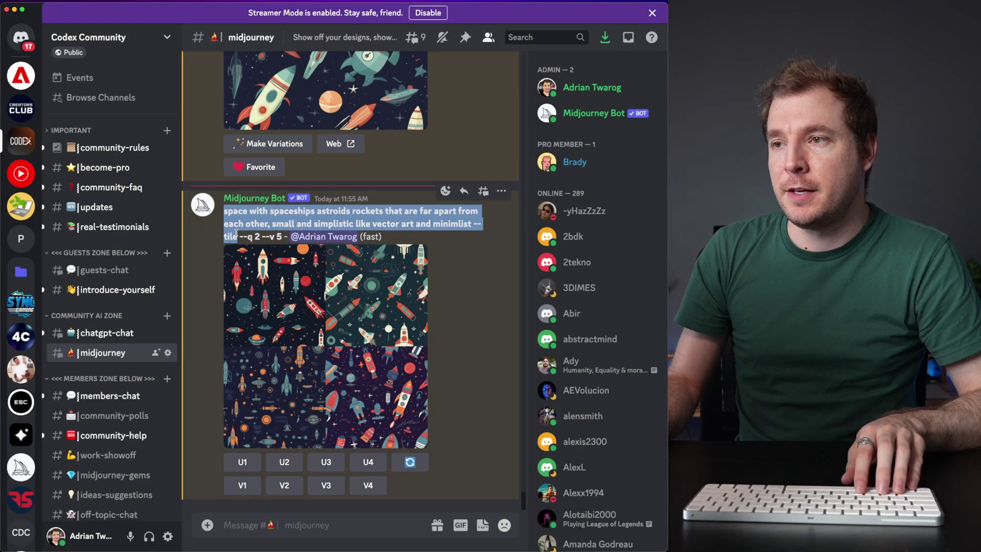
Resubmit the rocket prompt via /imagine with ', only dark grey and blue' and --stylize 250.
left_click(286, 525)
type("/im")
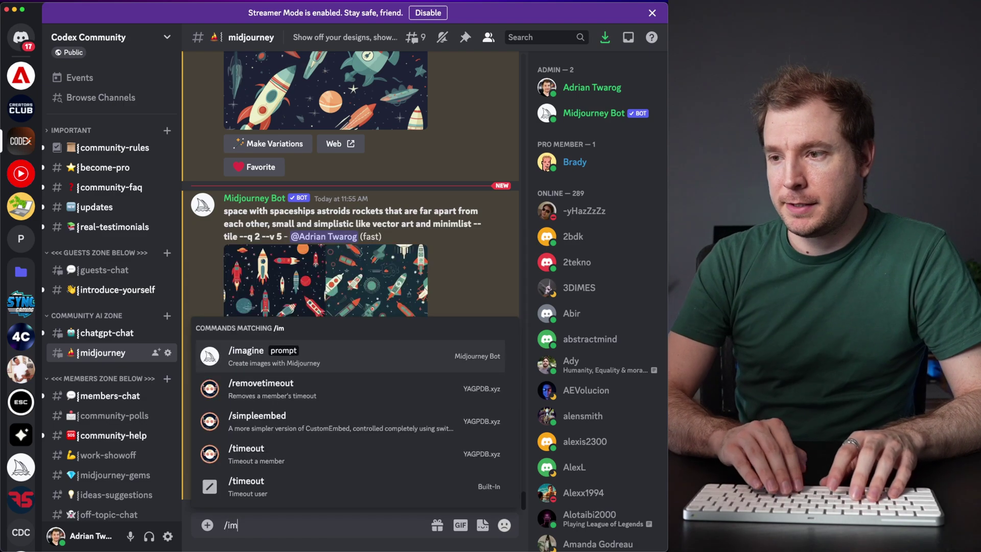
type("a")
key("BackSpace")
type("ag")
key("Tab")
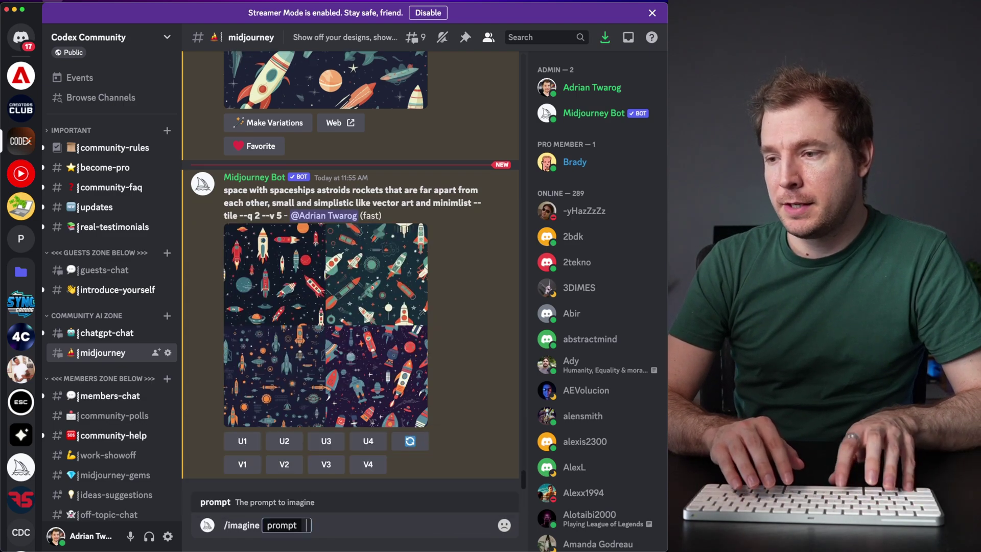
key("super+v")
type("-")
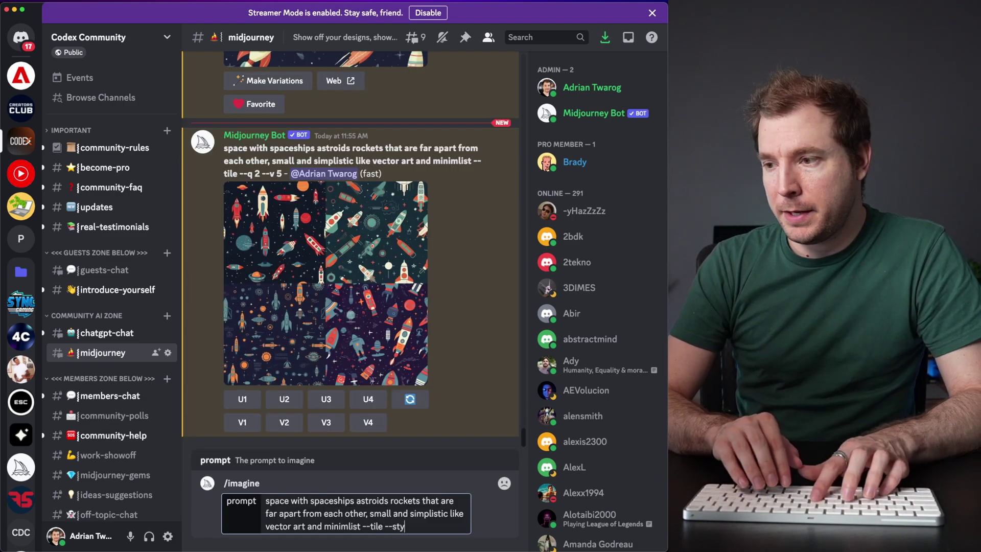
type("-stylize 250")
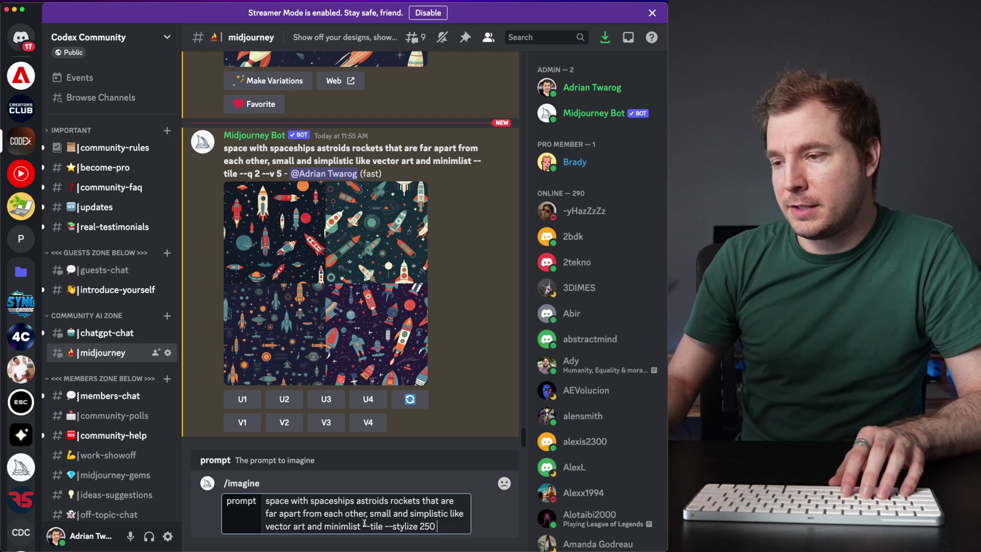
type(", only ")
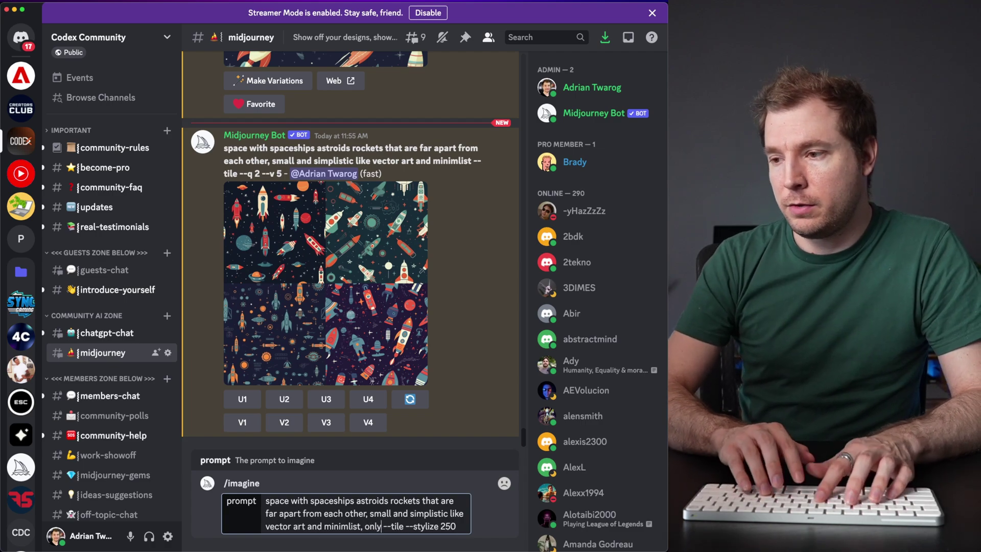
type("dark grey and blue")
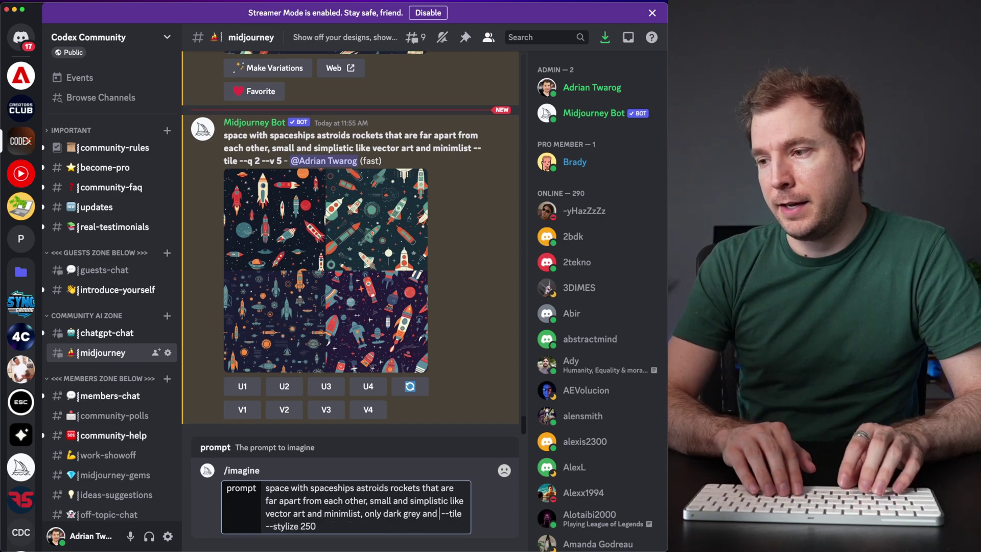
key("Return")
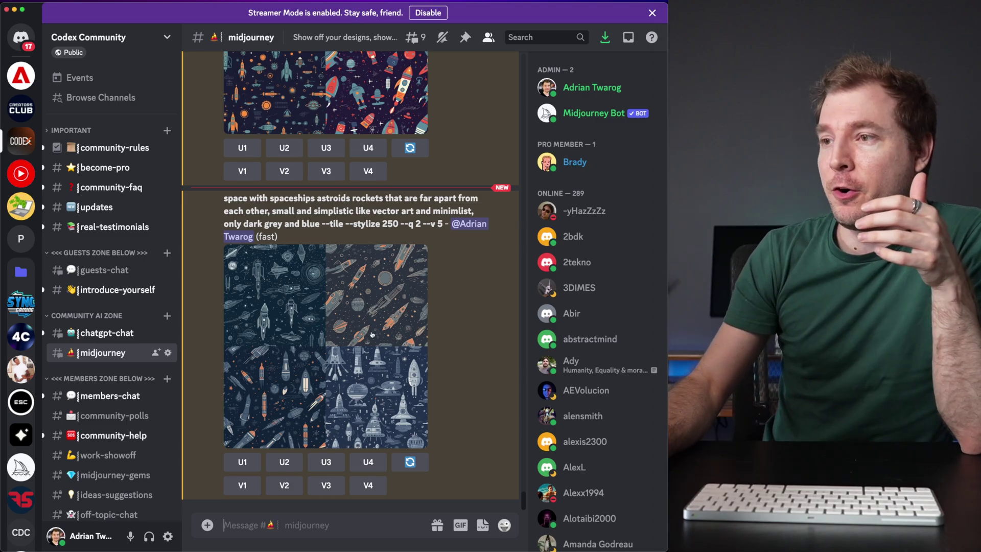
Compare the dark grey-blue grid and upscale its first image.
left_click(337, 325)
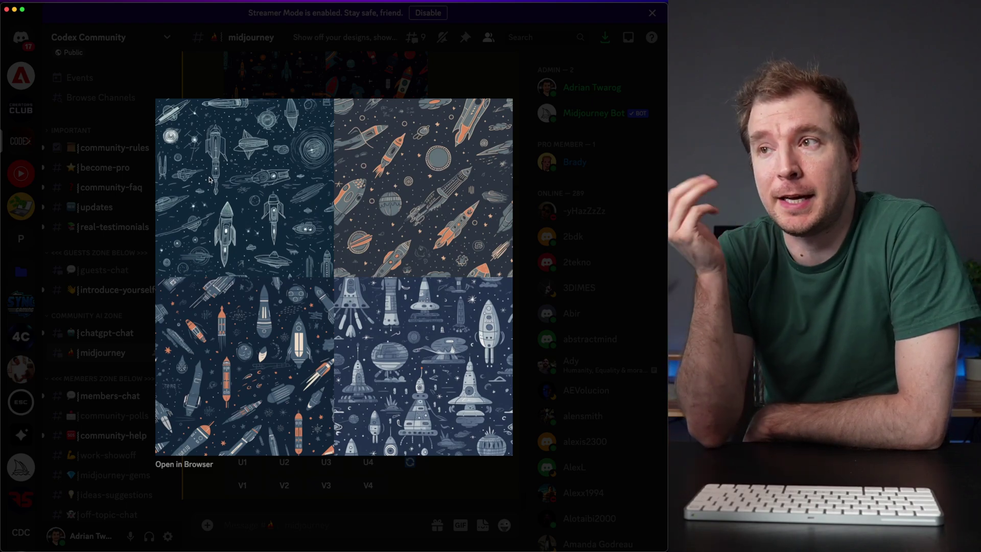
left_click(545, 180)
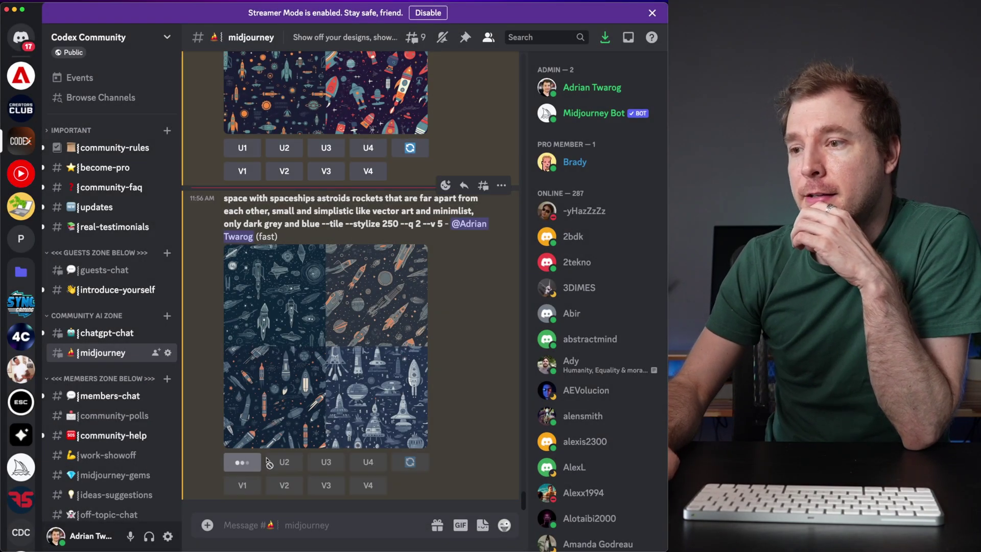
left_click(244, 462)
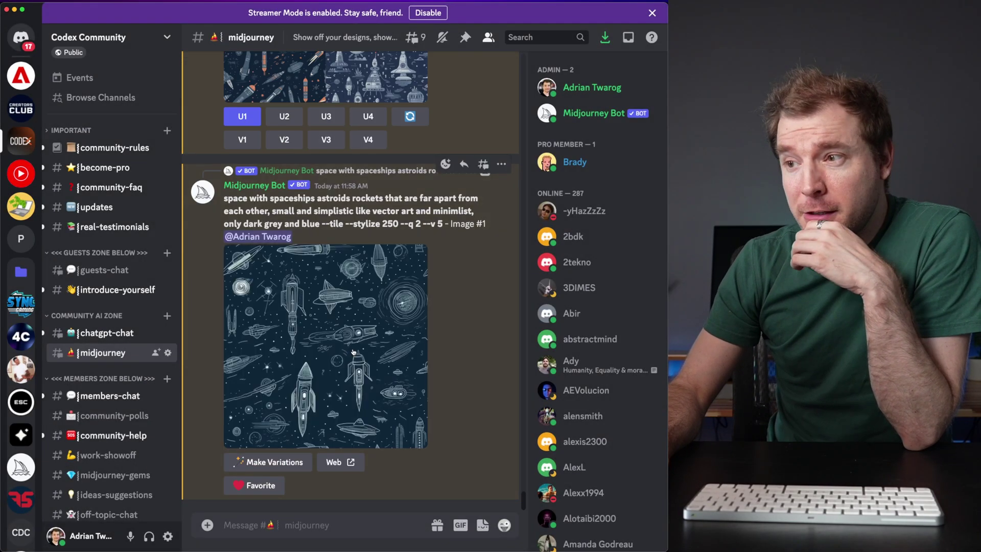
Save the upscaled tile image to Downloads and return to Editor X in Chrome.
left_click(340, 319)
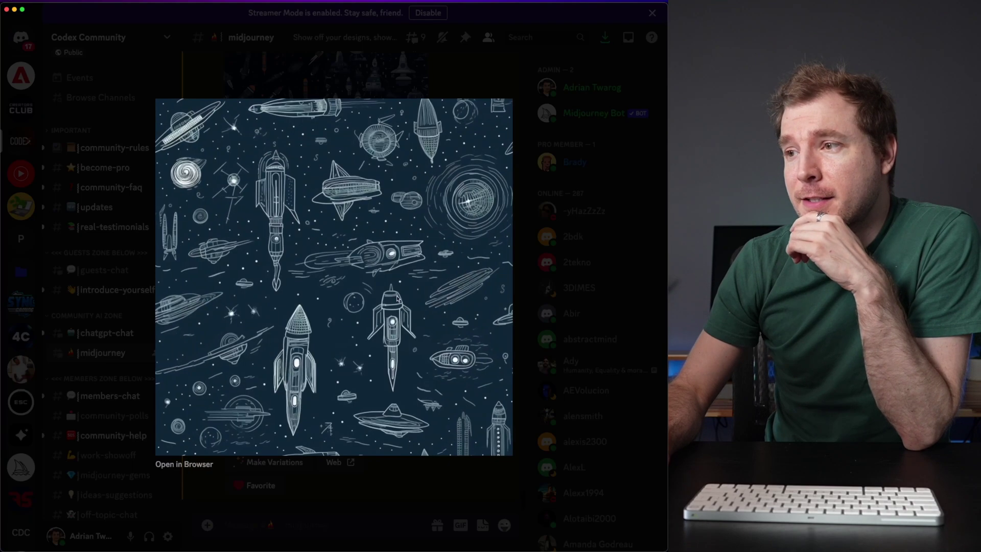
right_click(361, 279)
left_click(401, 313)
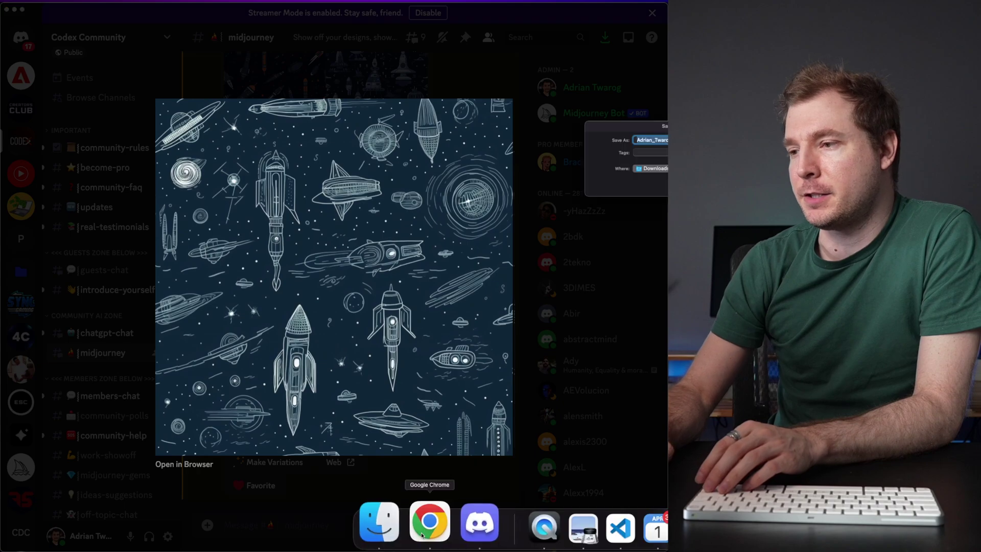
left_click(442, 531)
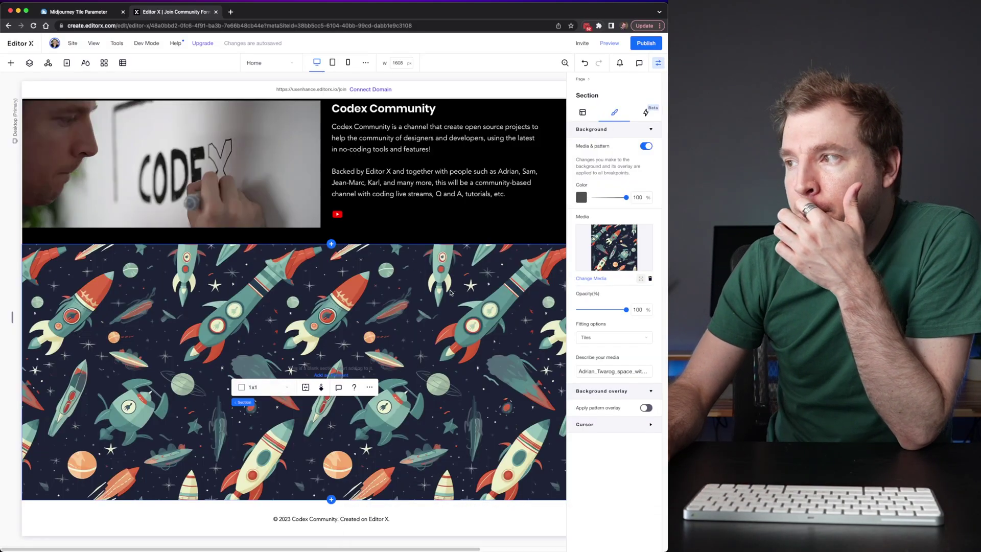
Apply the new space pattern as the section background, fitted as Tiles.
left_click(591, 278)
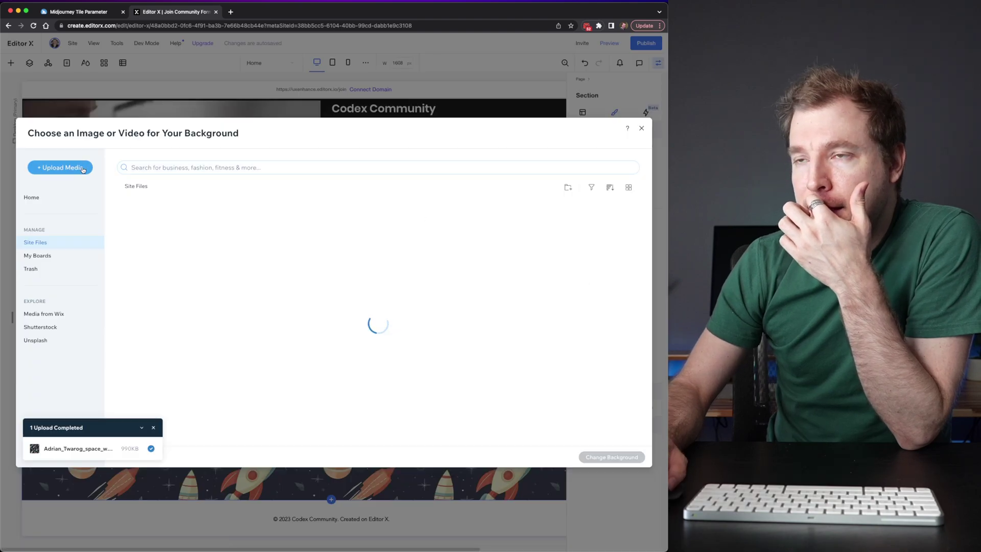
left_click(612, 456)
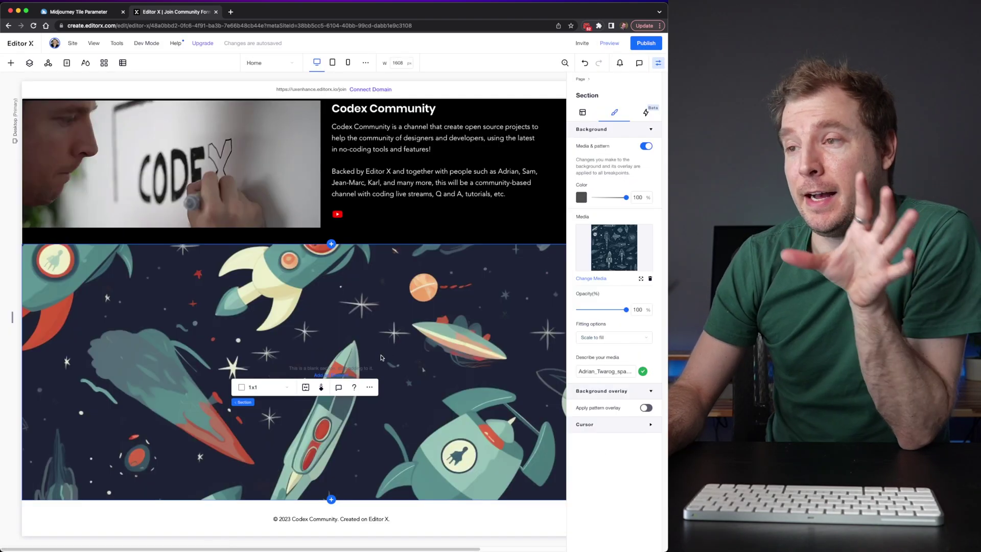
left_click(607, 338)
left_click(606, 354)
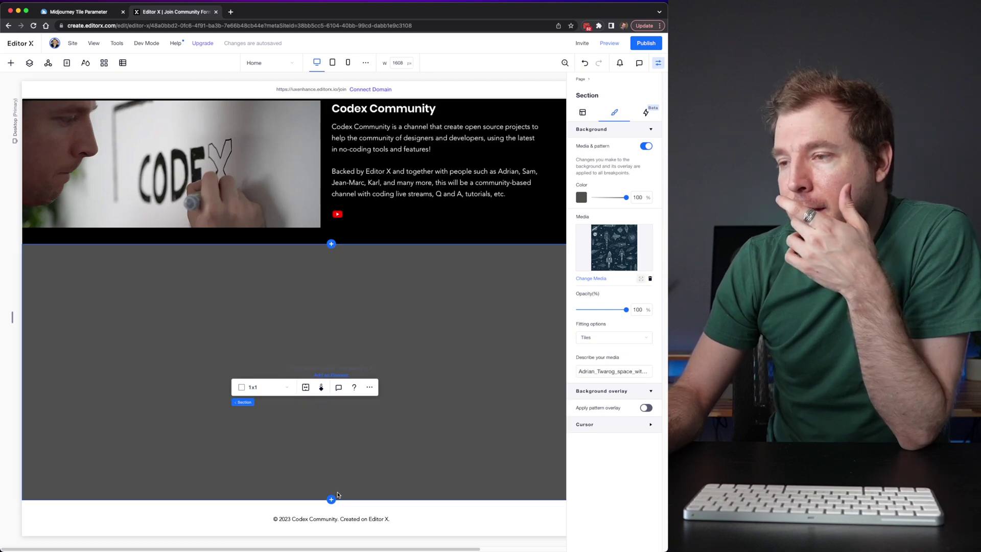
left_click(429, 505)
left_click(452, 441)
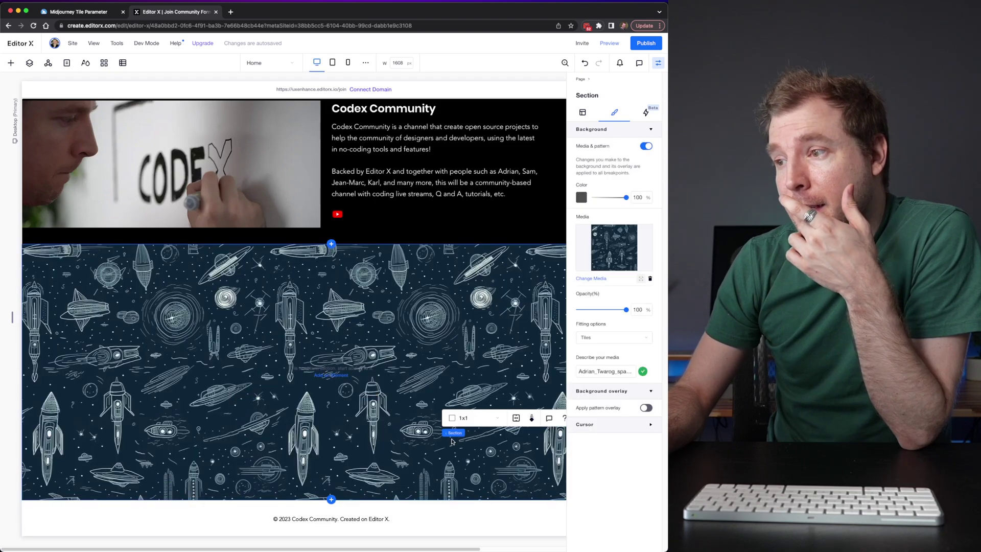
Set a black backing colour and fade the tiled pattern to about 26% opacity.
left_click_drag(619, 312, 589, 313)
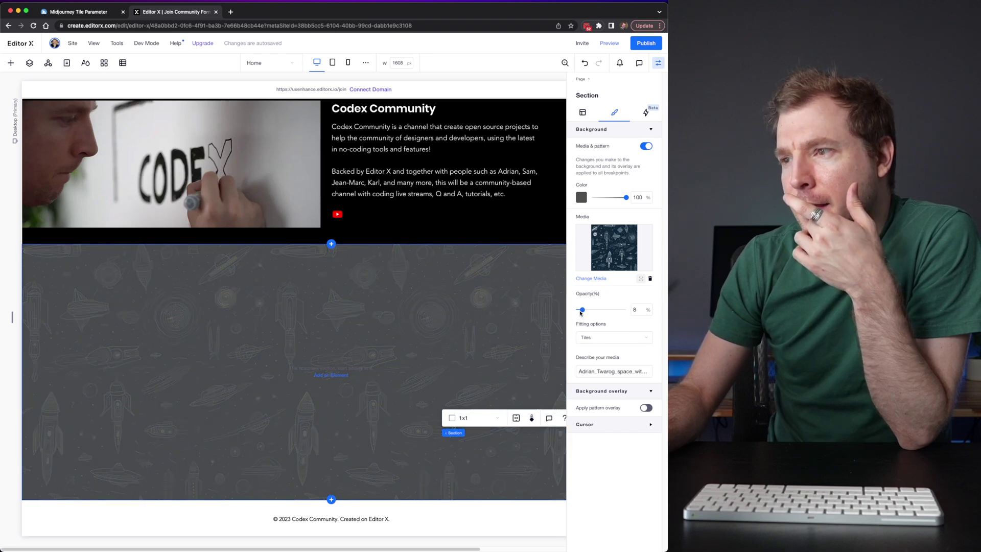
left_click(581, 198)
left_click(655, 264)
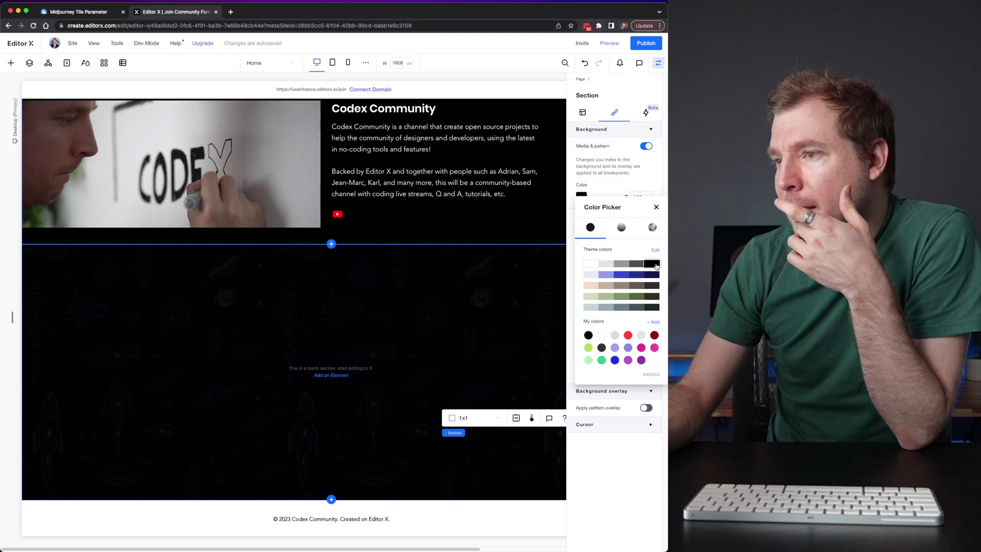
left_click(656, 208)
left_click(588, 313)
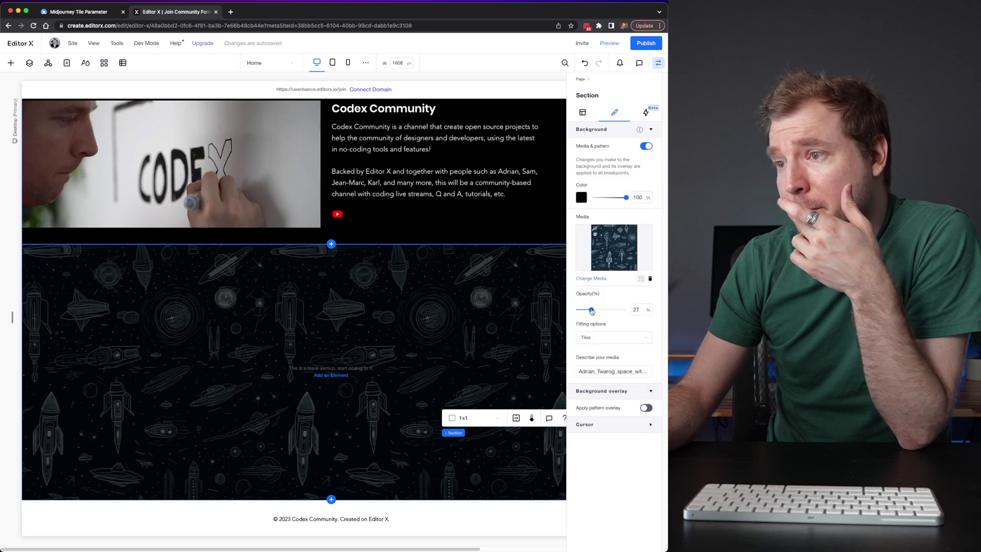
left_click(429, 192)
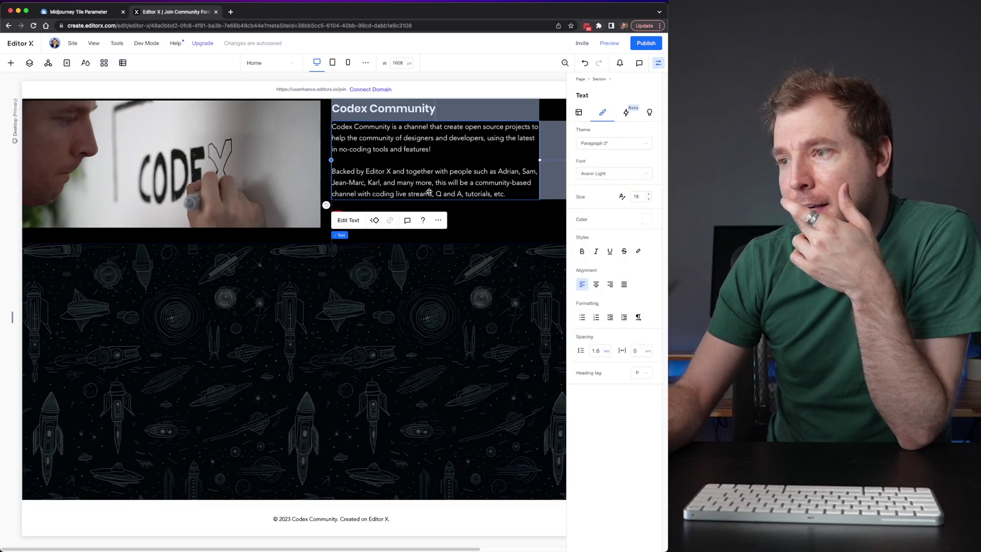
left_click(416, 260)
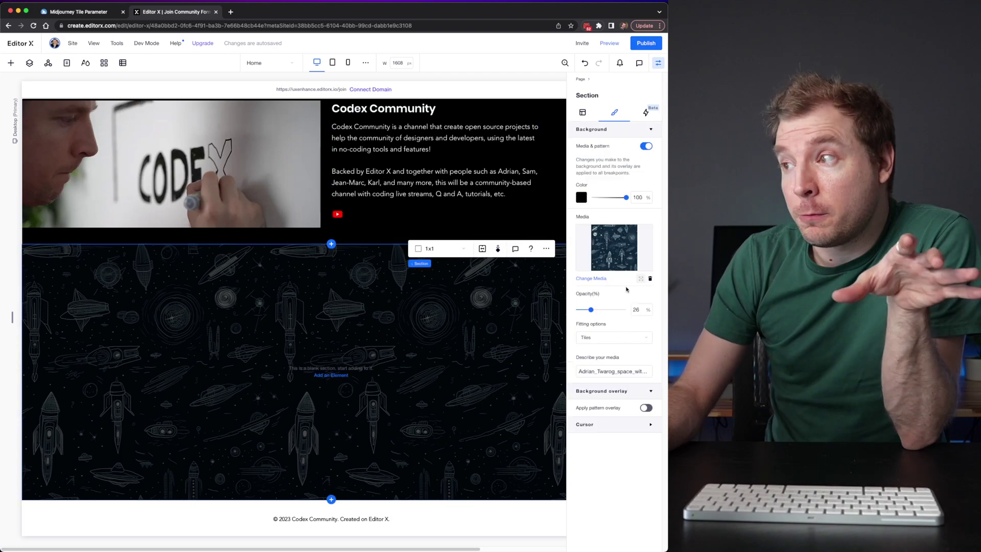
Resize the first space-pattern image to 128 × 128 px in Photo Studio and save it.
left_click(600, 279)
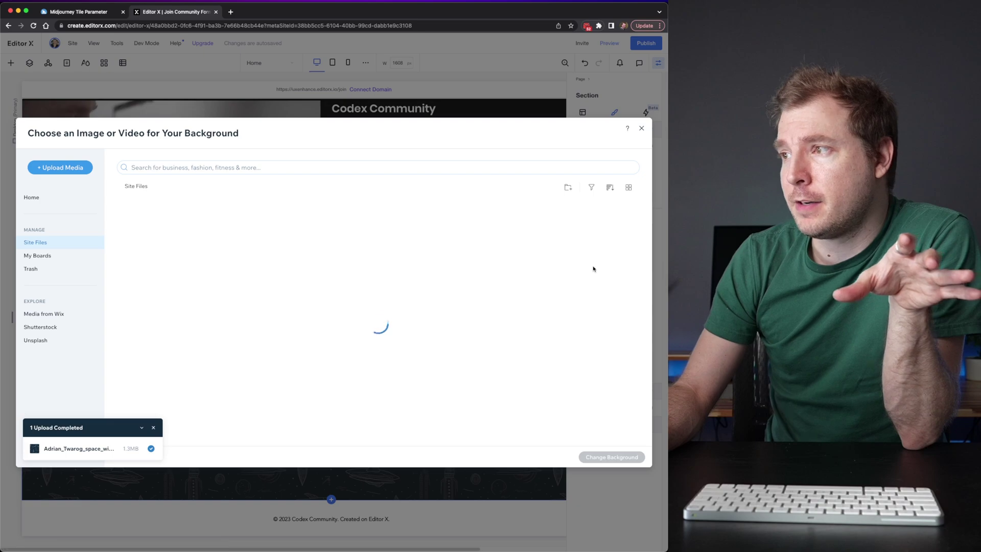
left_click(157, 244)
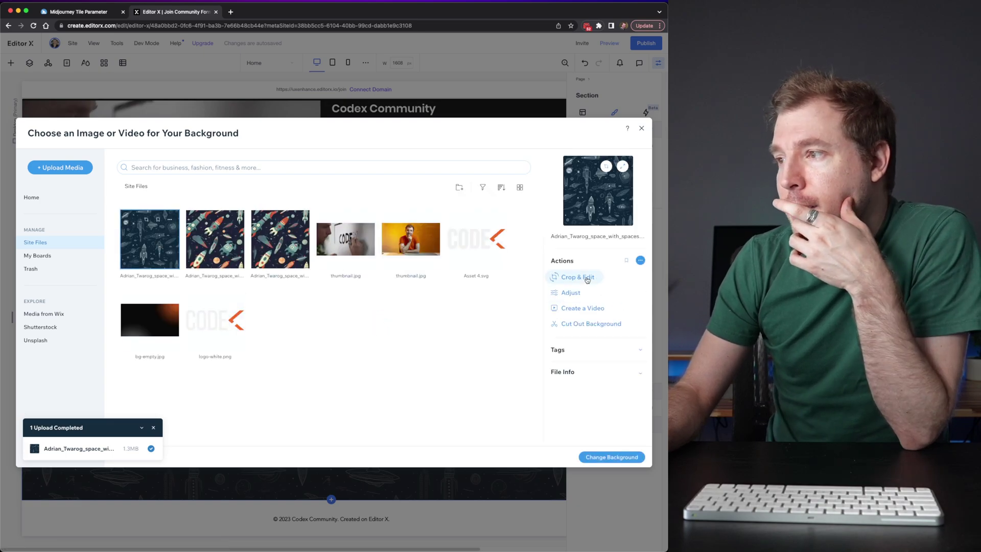
left_click(574, 292)
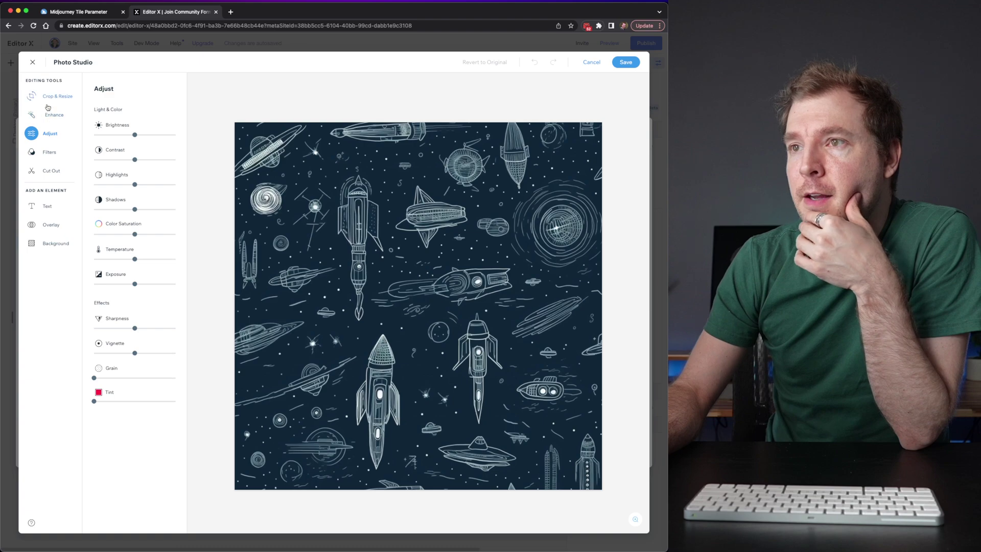
left_click(49, 97)
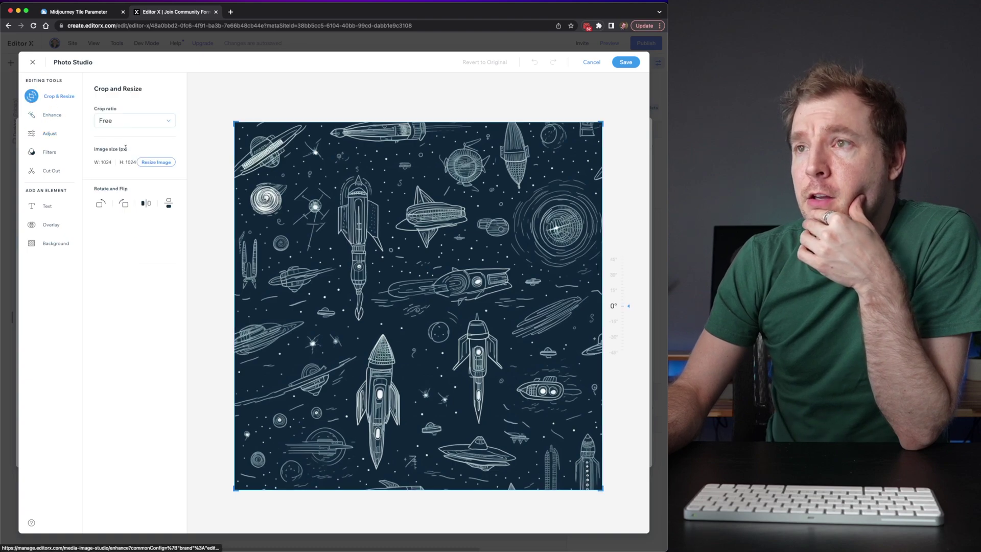
left_click(156, 162)
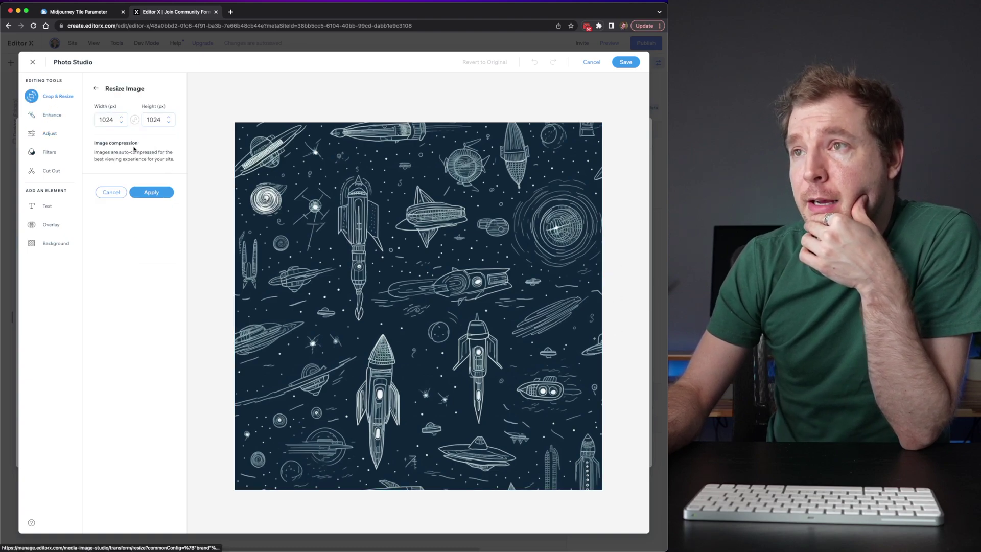
left_click(108, 121)
key("BackSpace")
key("BackSpace")
key("BackSpace")
key("BackSpace")
type("128")
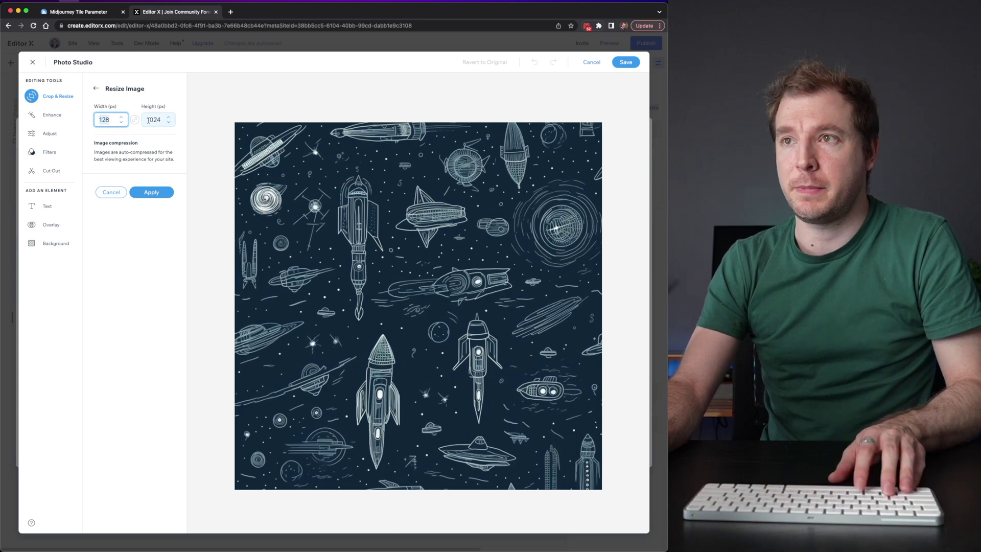
key("Tab")
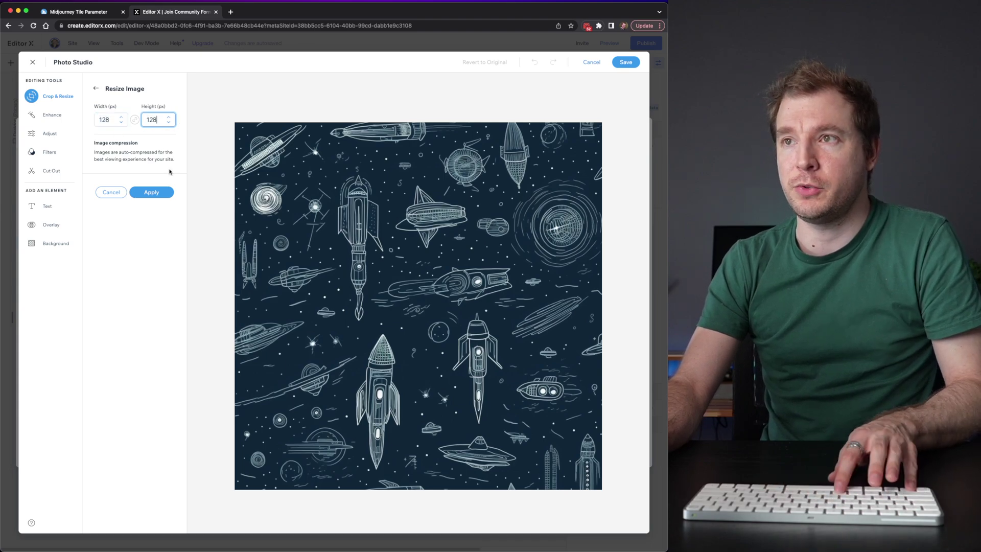
left_click(160, 192)
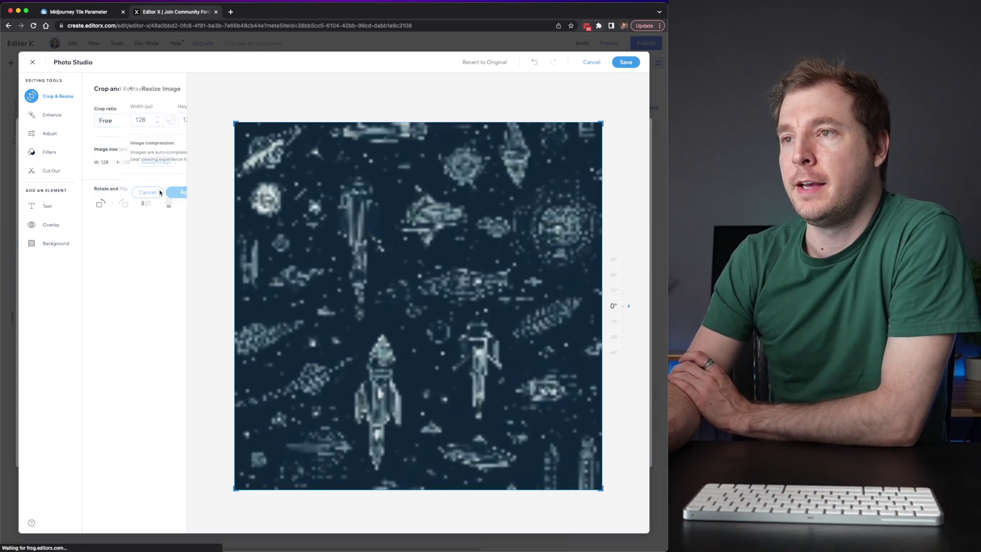
left_click(626, 62)
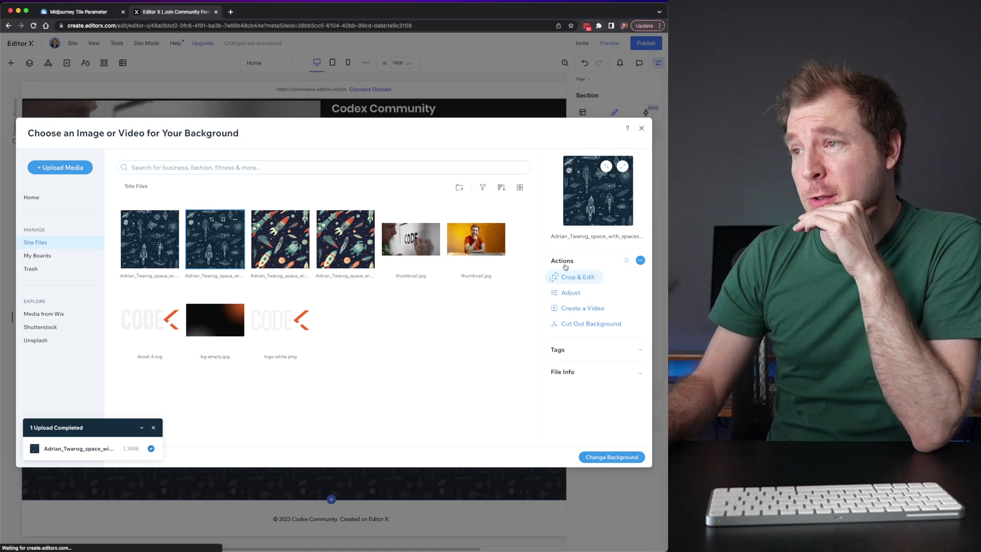
Save a 512 × 512 px copy of the pattern and use it as the section background.
left_click(568, 277)
left_click(156, 162)
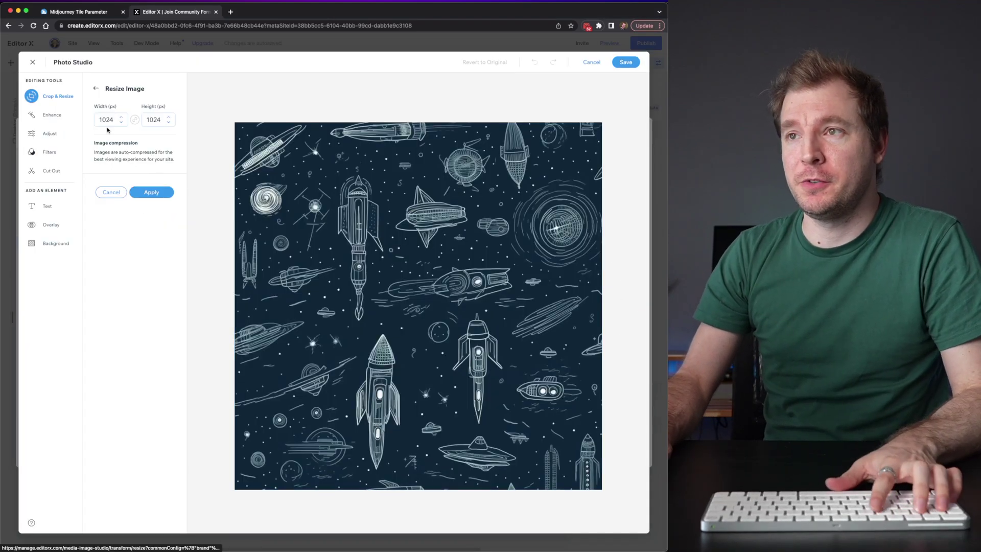
double_click(106, 120)
type("512")
key("Tab")
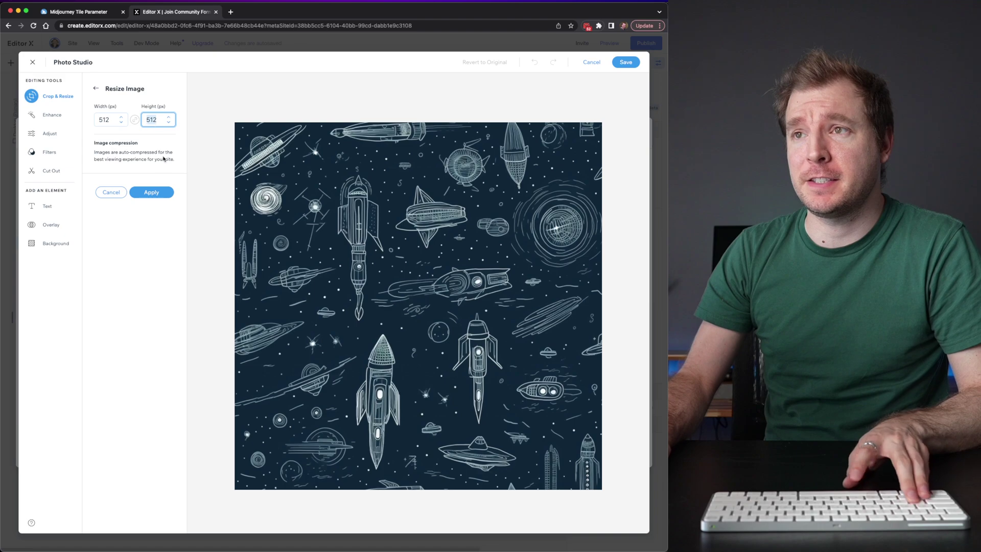
left_click(151, 192)
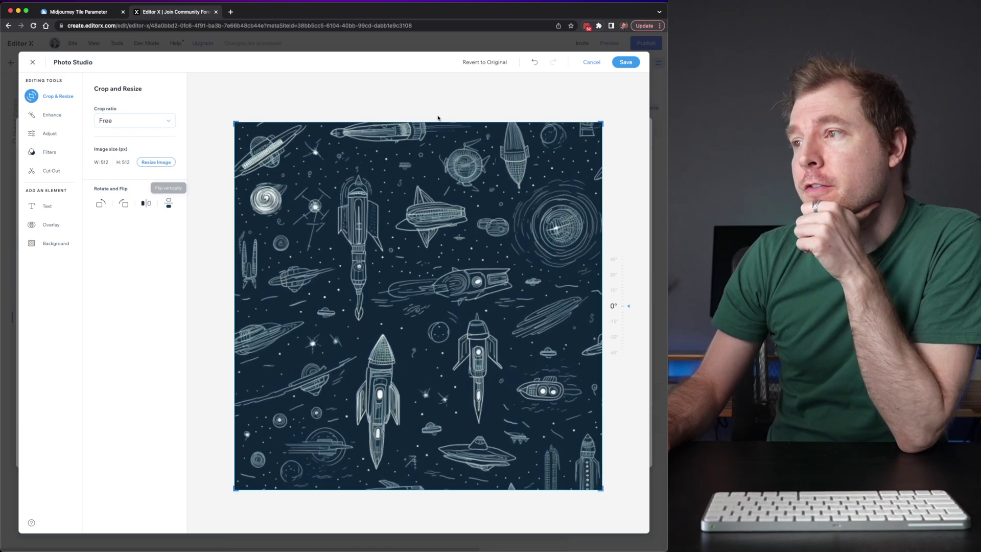
left_click(626, 62)
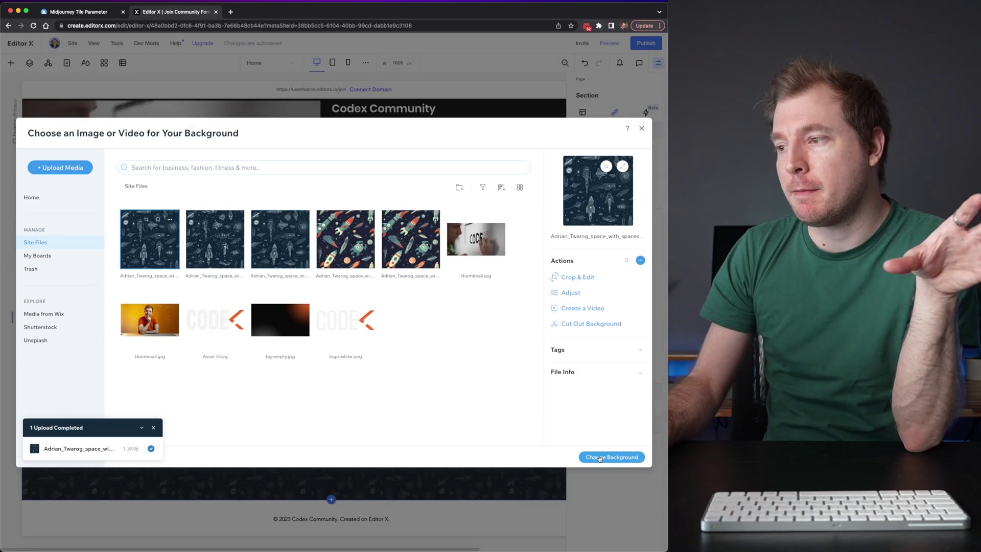
left_click(600, 457)
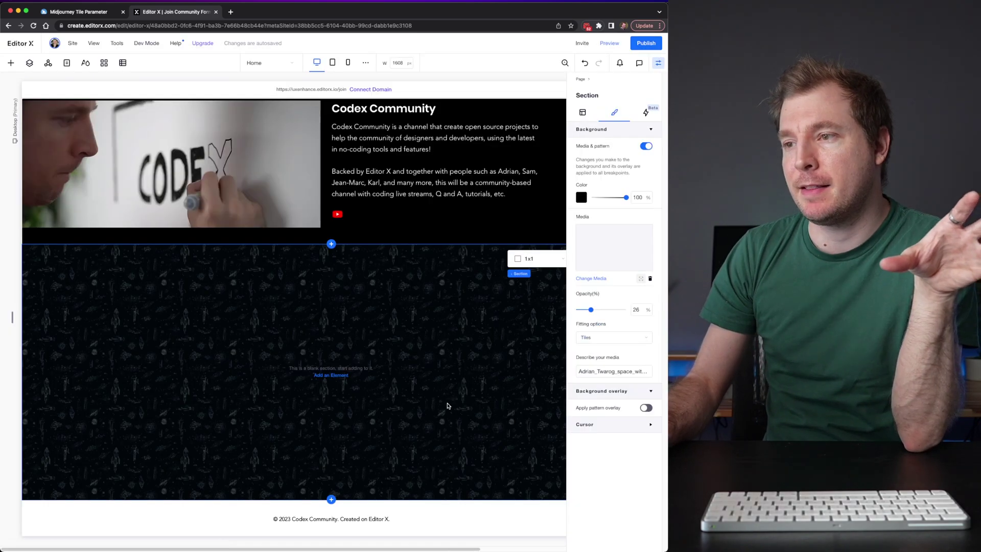